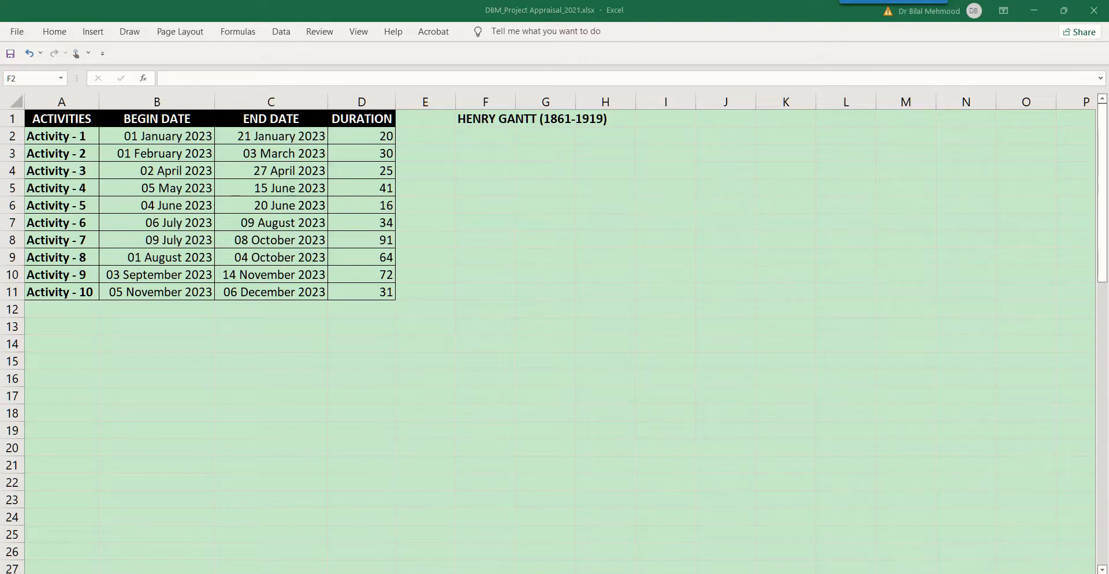
Step: Review the ACTIVITIES column from its header through the list of project activities
left_click(485, 136)
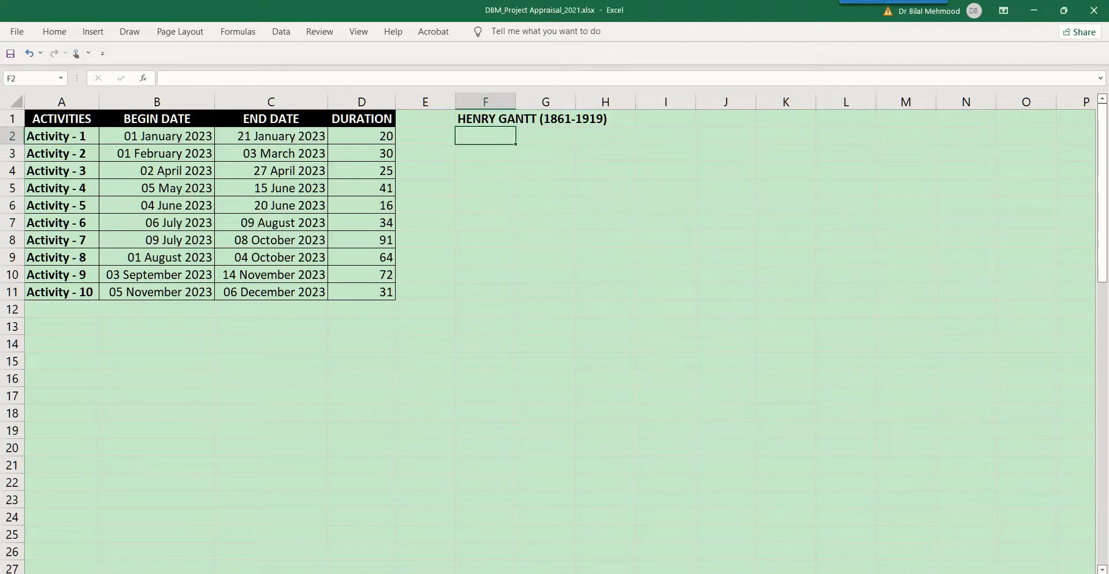
key("ctrl+Left")
key("ctrl+Left")
key("Up")
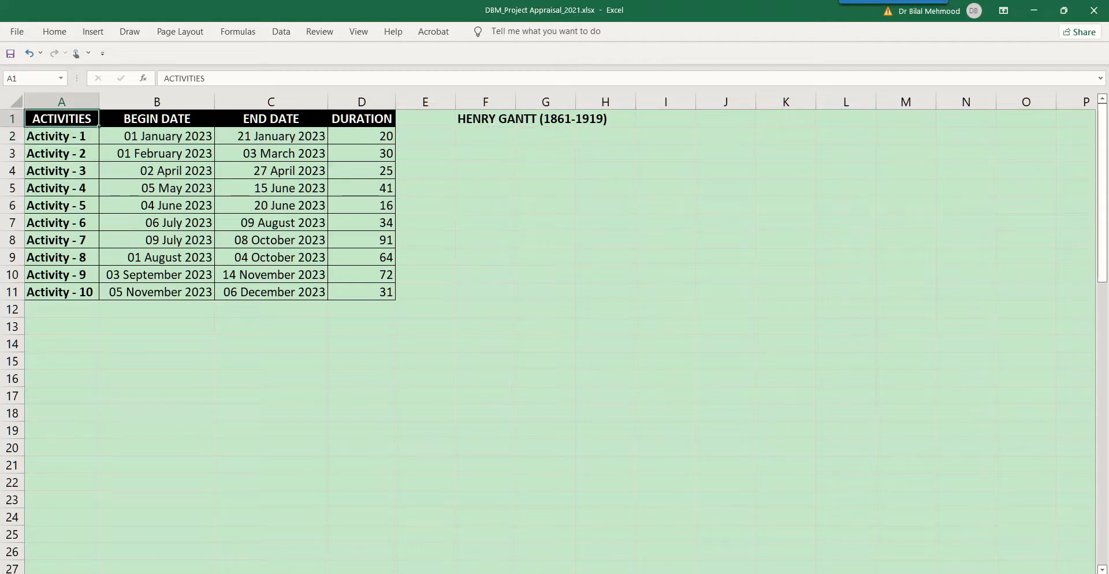
key("Down")
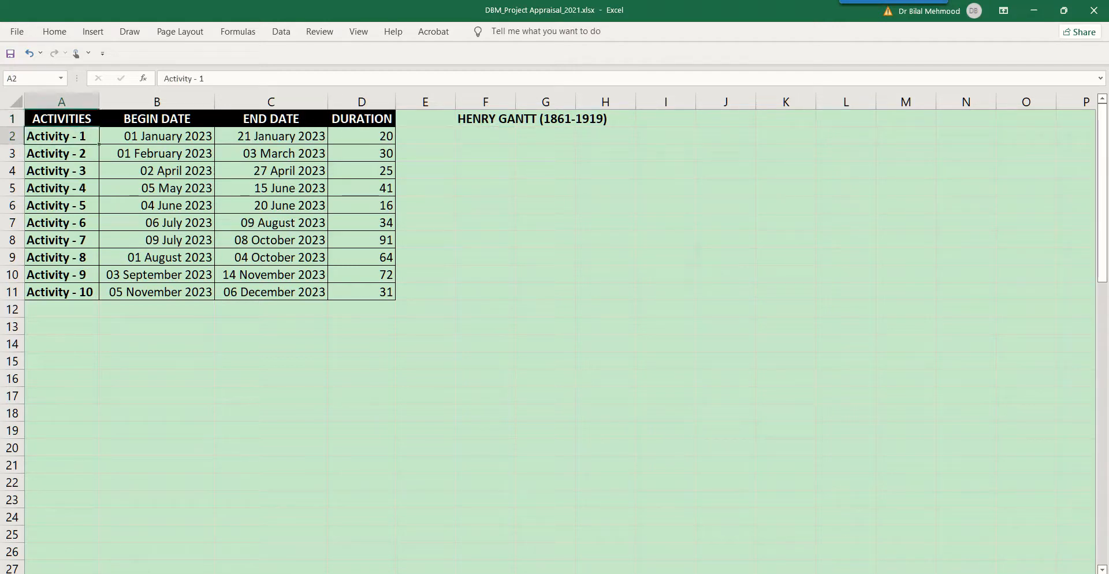
key("ctrl+shift+Down")
key("Up")
key("Down")
key("ctrl+shift+Down")
key("Up")
key("Down")
key("ctrl+shift+Down")
key("Up")
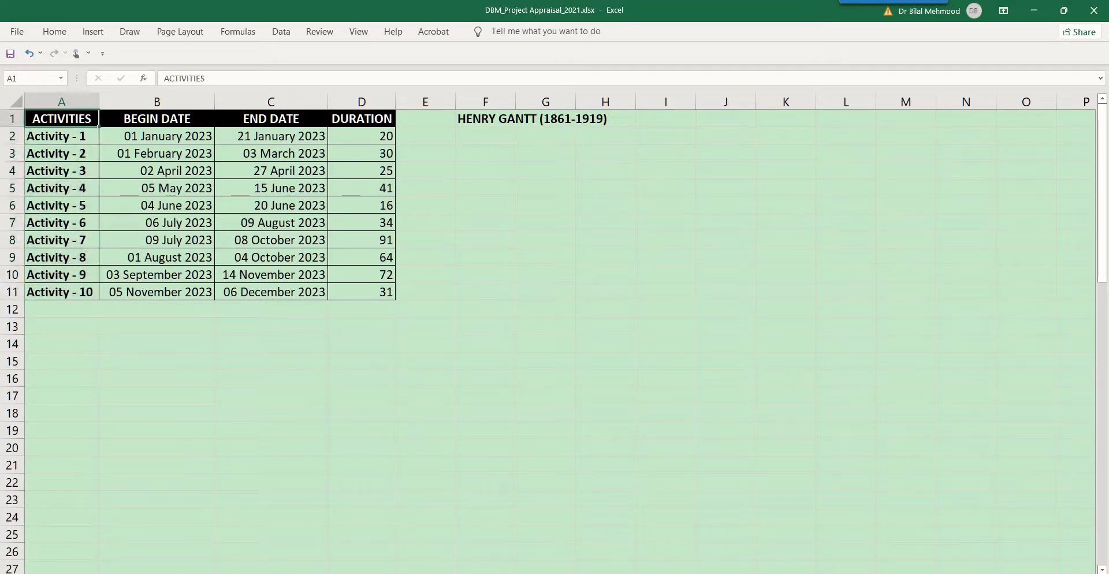
Step: Examine the begin date and end date recorded for Activity - 1
key("Right")
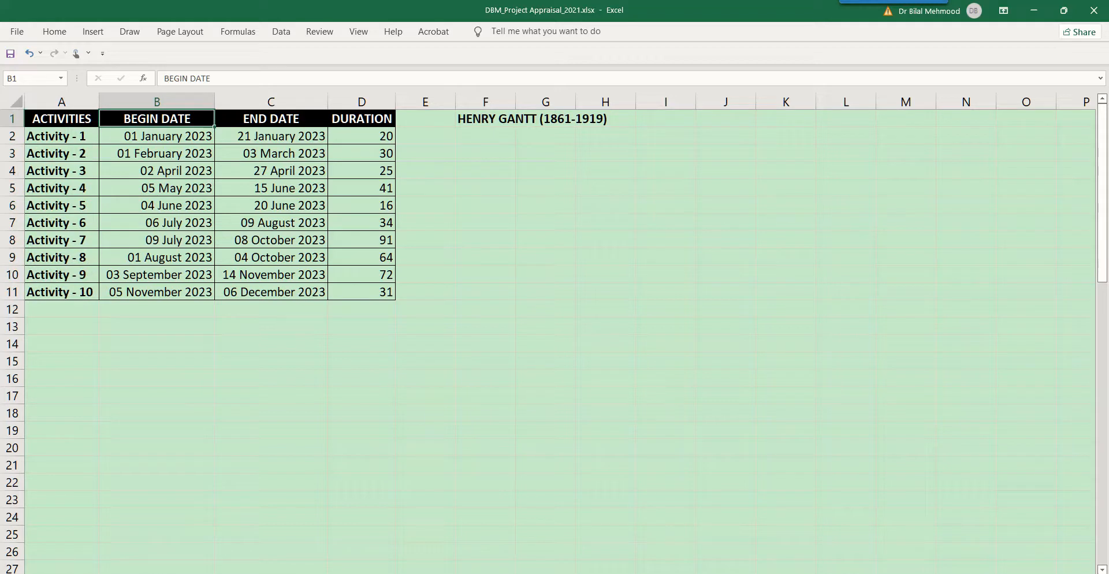
key("Down")
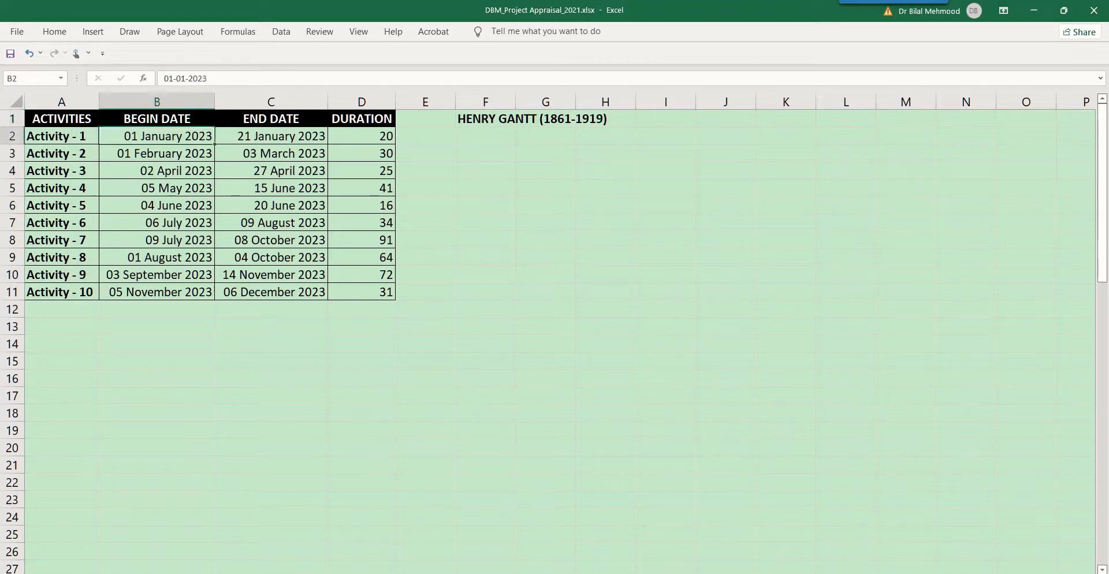
key("Left")
key("shift+Right")
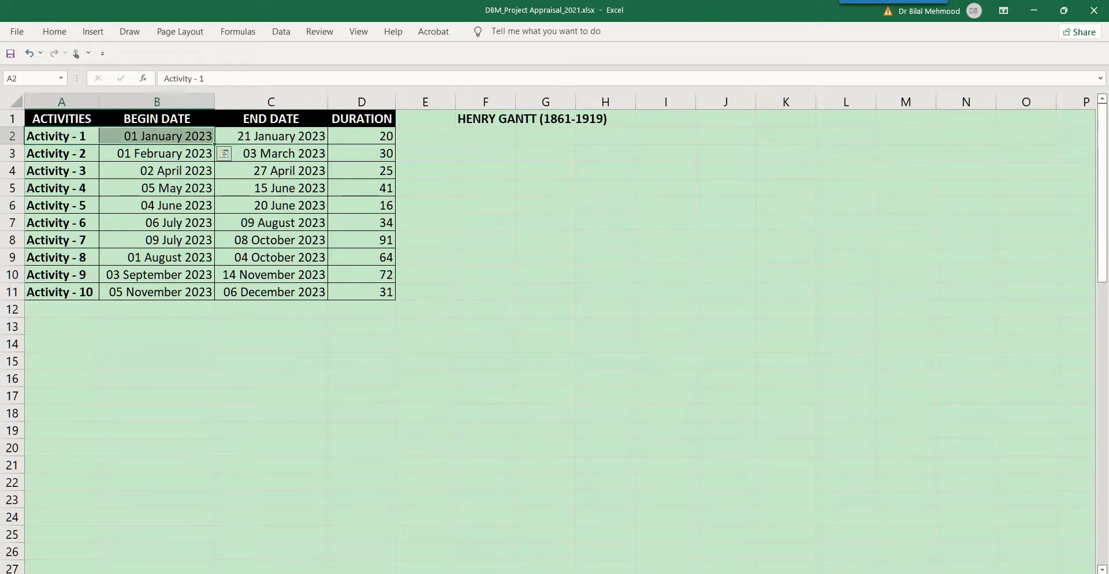
key("shift+Right")
key("ctrl+q")
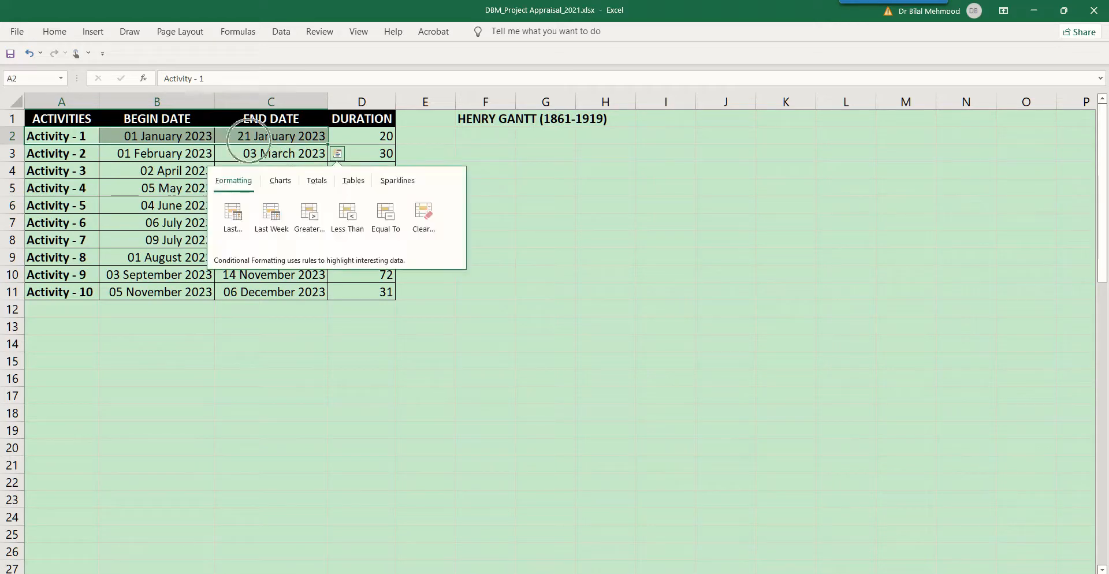
key("Escape")
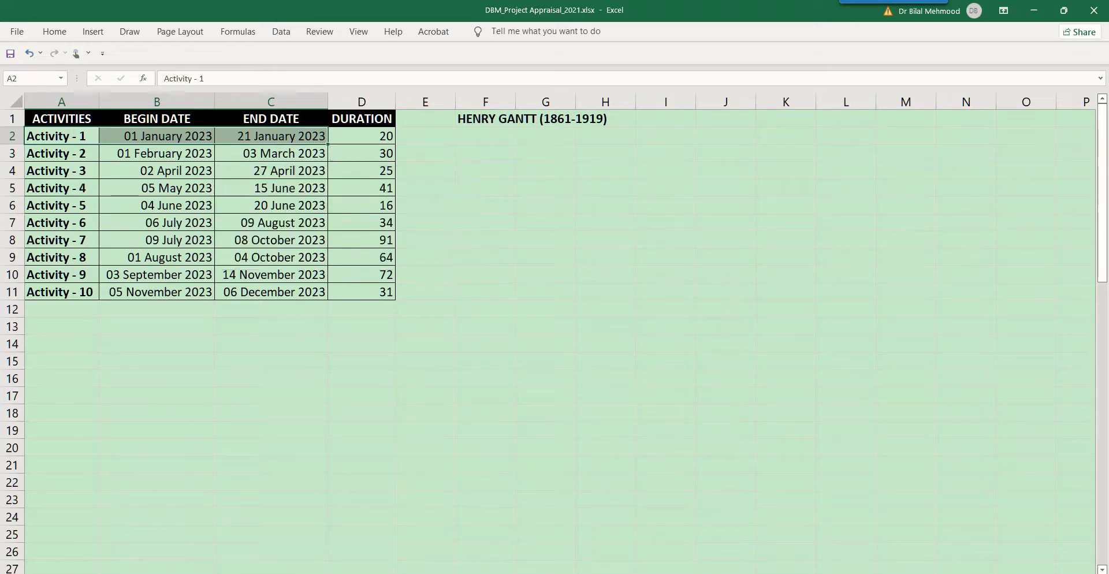
key("shift+Right")
key("Left")
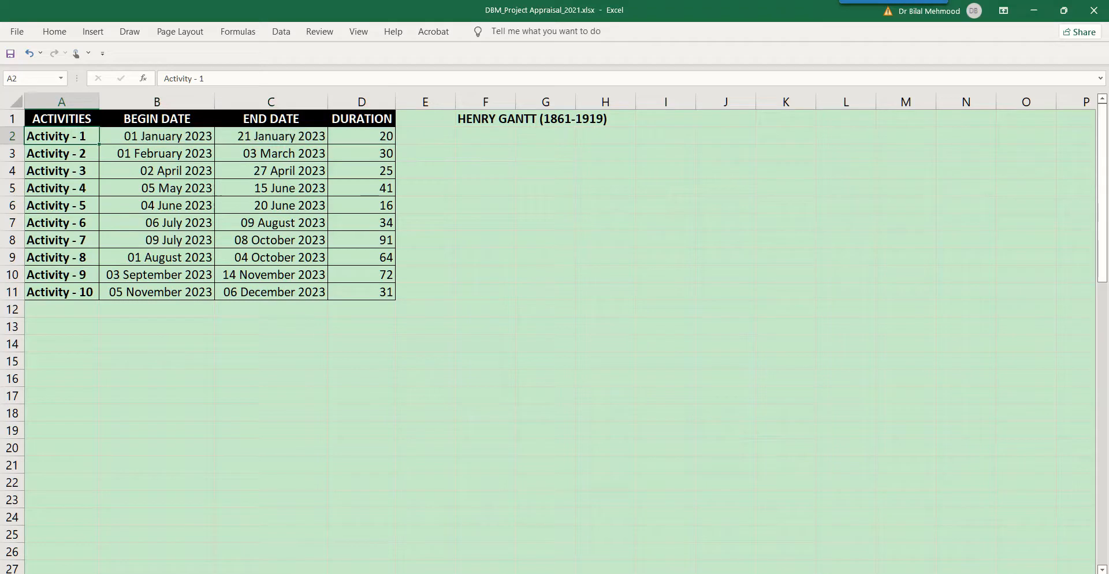
key("Right")
key("shift+Right")
key("Left")
key("Right")
key("Right")
key("shift+Left")
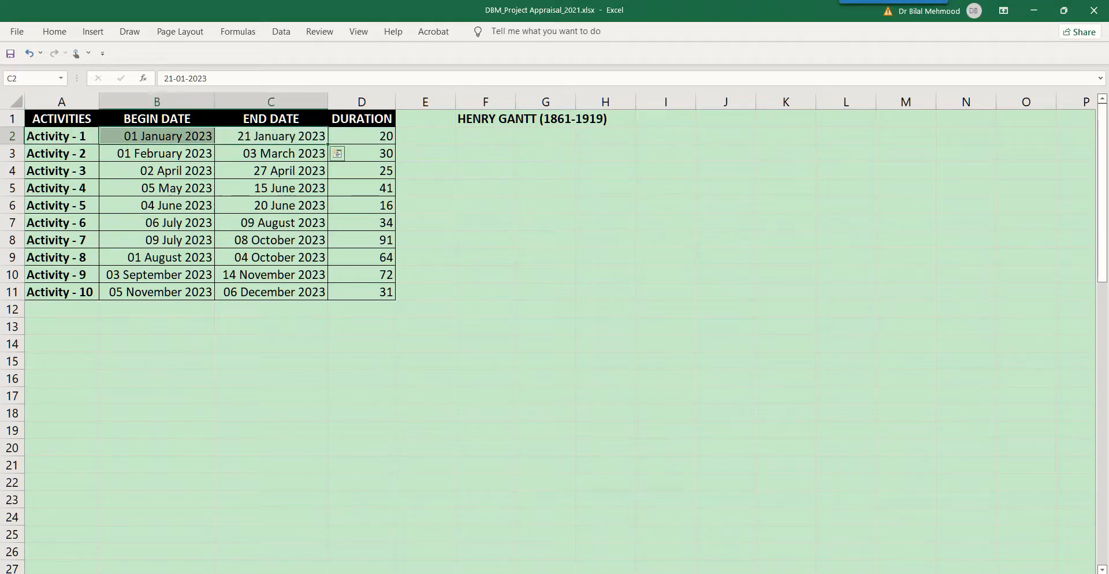
key("Right")
key("Left")
key("Left")
Step: Look through the begin and end dates of the remaining activities in the table
key("Down")
key("Down")
key("Down")
key("Down")
key("Down")
key("Down")
key("Down")
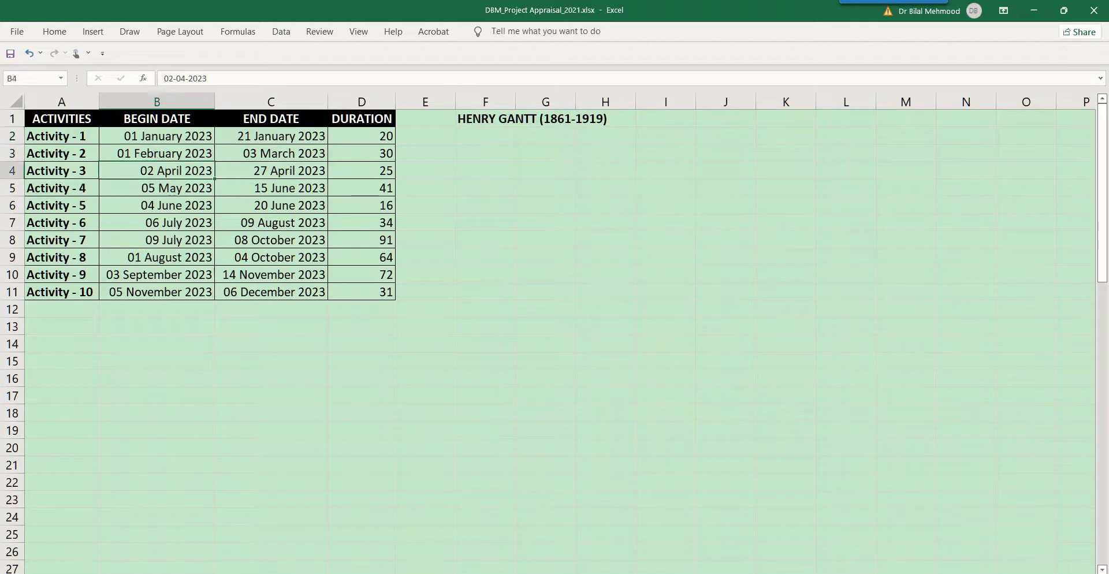
key("Down")
key("Right")
key("Down")
key("Right")
key("Right")
key("ctrl+Home")
key("Down")
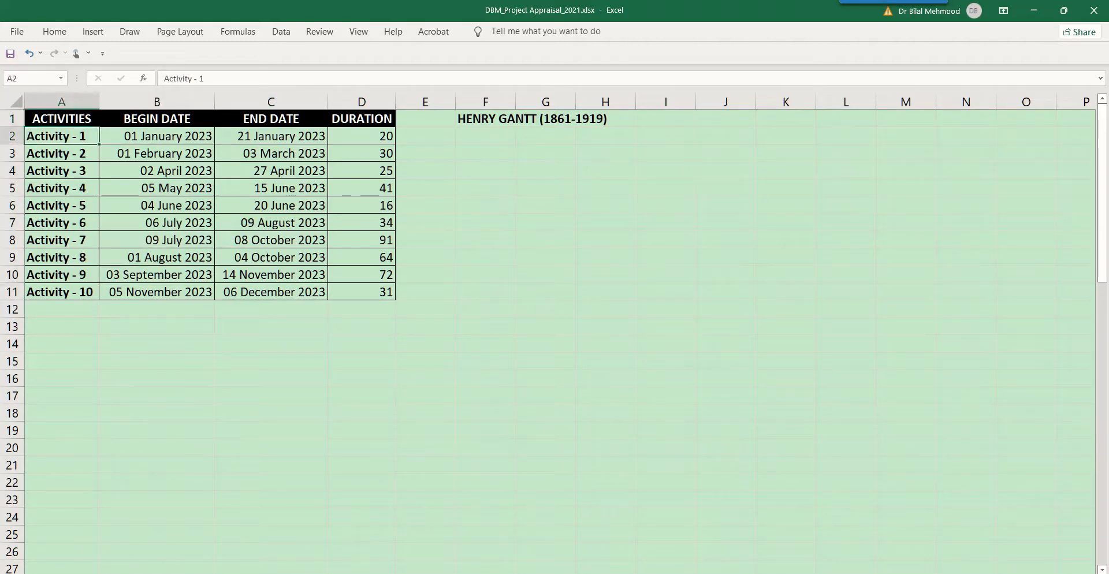
Step: Examine how the DURATION values are calculated by inspecting the formulas in D2 and D8
key("Right")
key("Right")
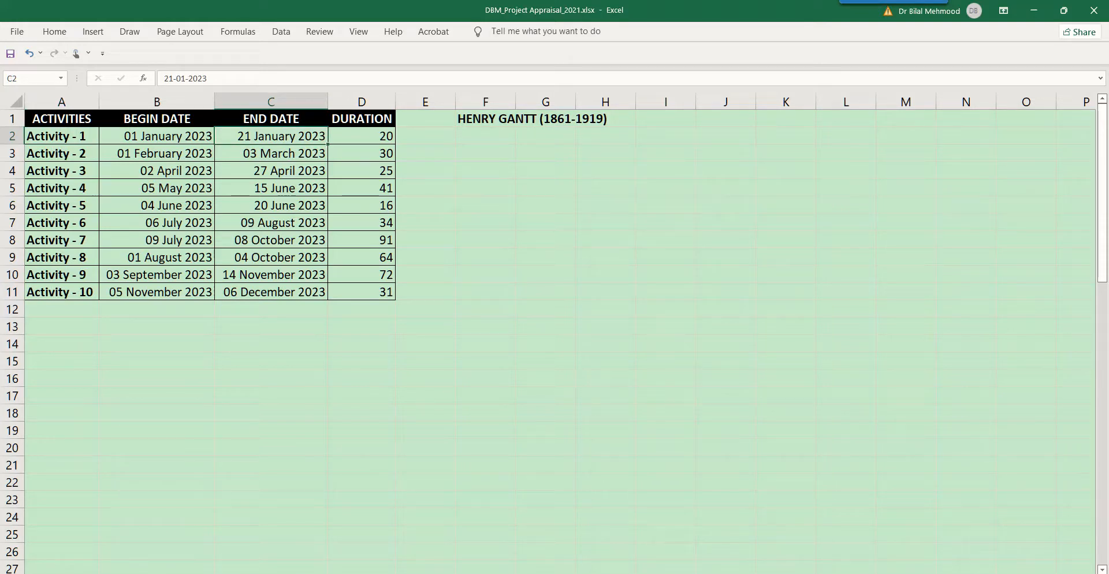
key("Right")
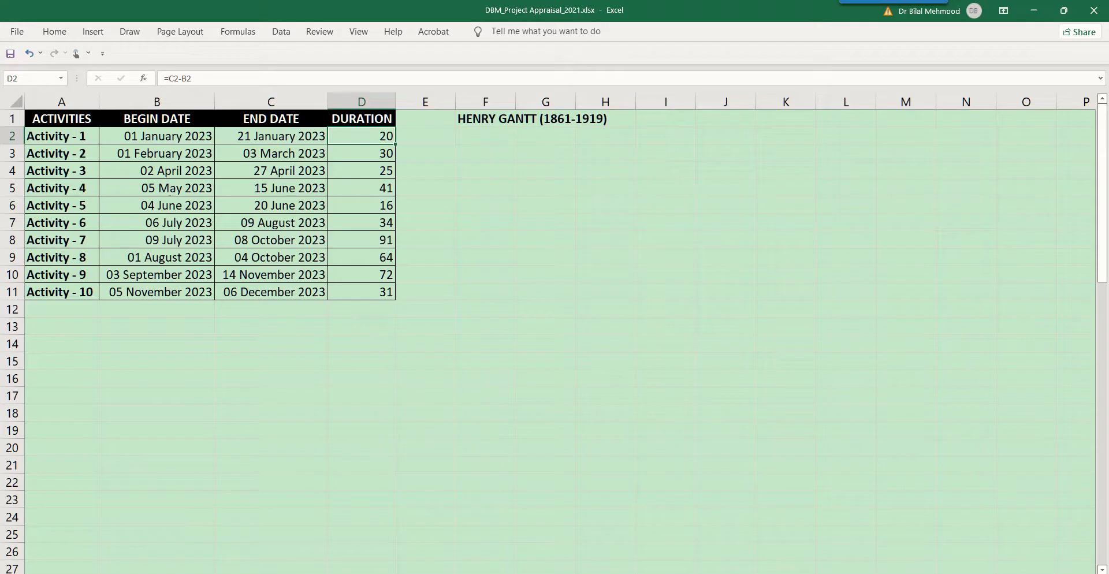
key("F2")
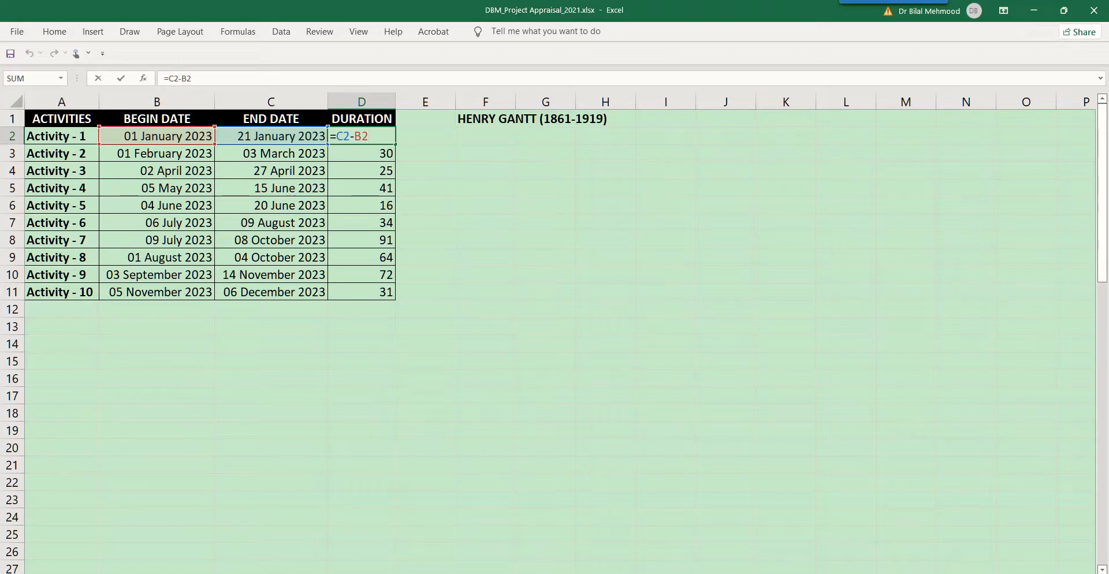
key("ctrl+Return")
key("Down")
key("Down")
key("Down")
key("Down")
key("Down")
key("Down")
key("Down")
key("Down")
key("Up")
key("Up")
key("F2")
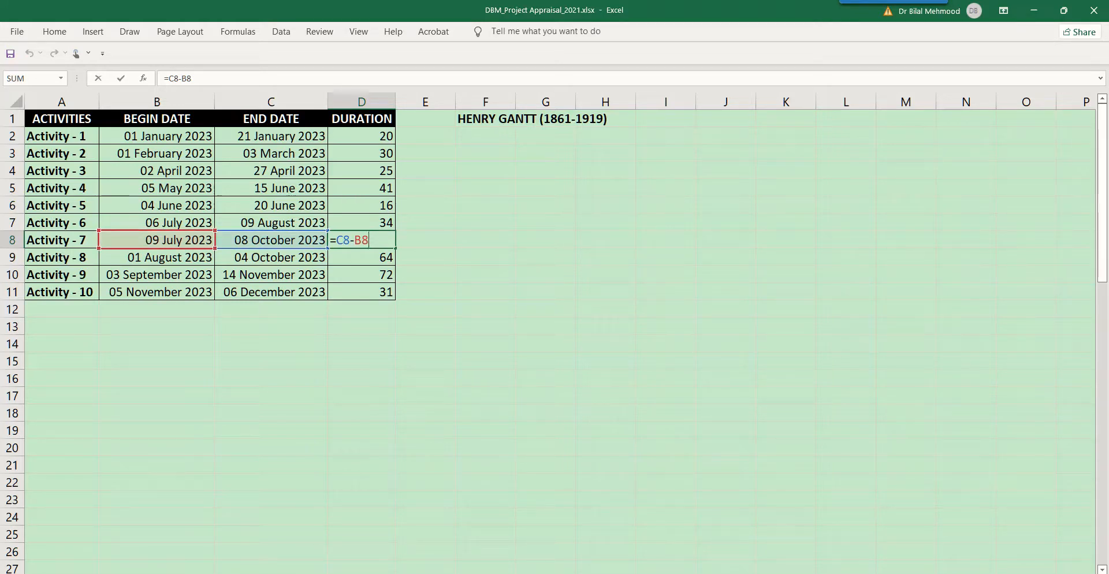
key("ctrl+Return")
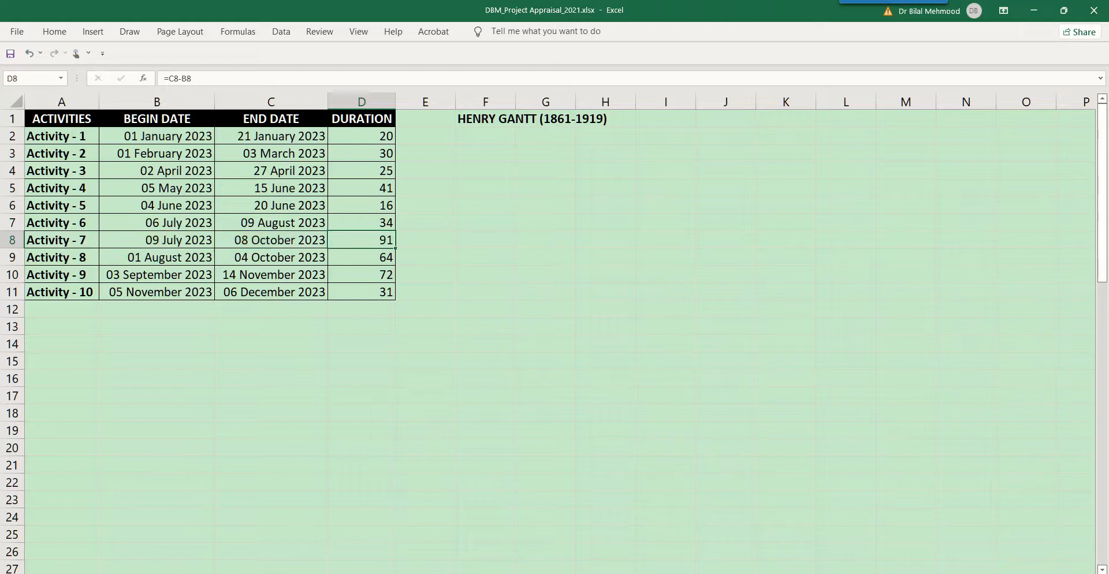
left_click(361, 136)
left_click(62, 119)
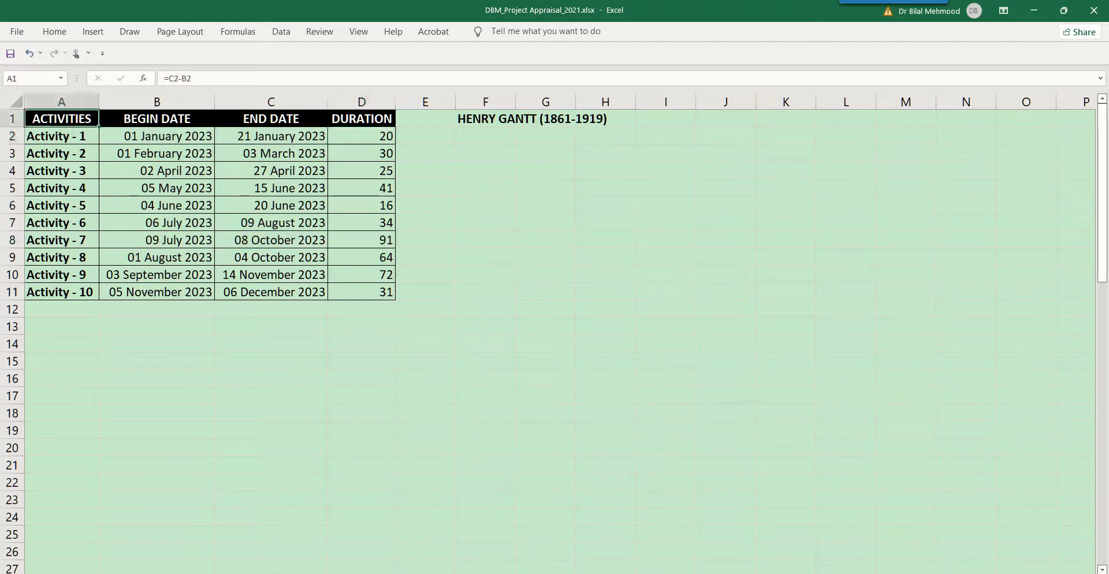
left_click_drag(62, 119, 173, 292)
left_click(62, 119)
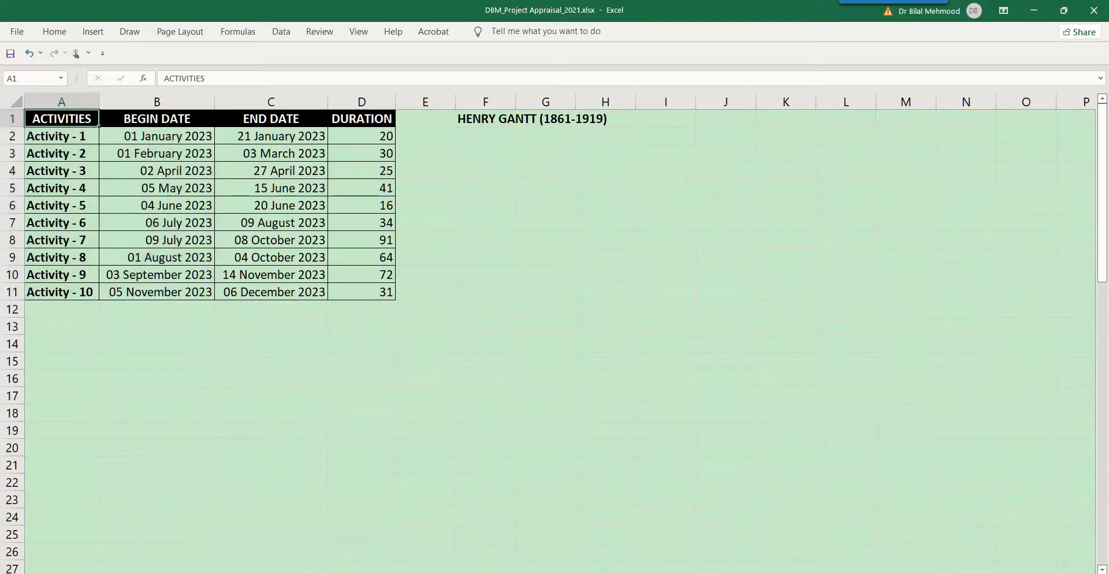
Step: Insert a 3-D Stacked Bar chart from the activities and begin dates in A1:B11, including the headers
left_click_drag(62, 119, 168, 119)
key("ctrl")
key("Escape")
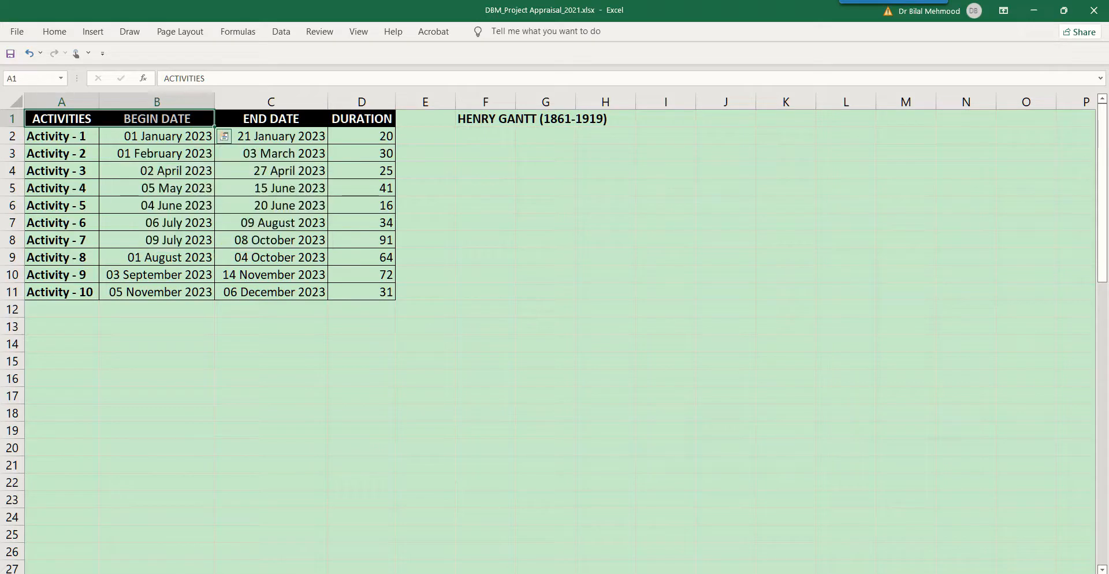
key("ctrl+shift+Down")
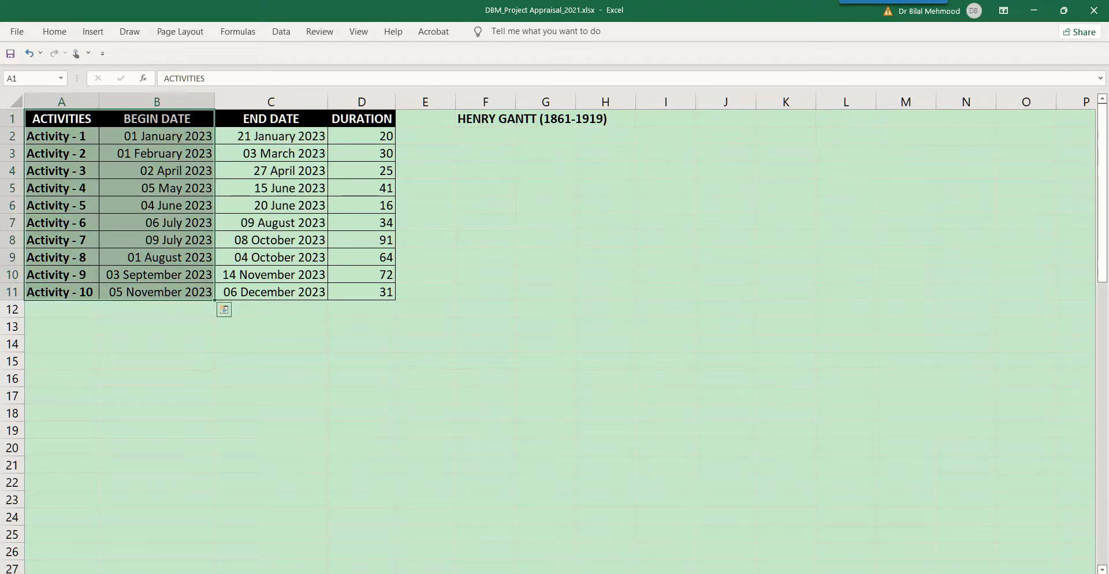
left_click(93, 31)
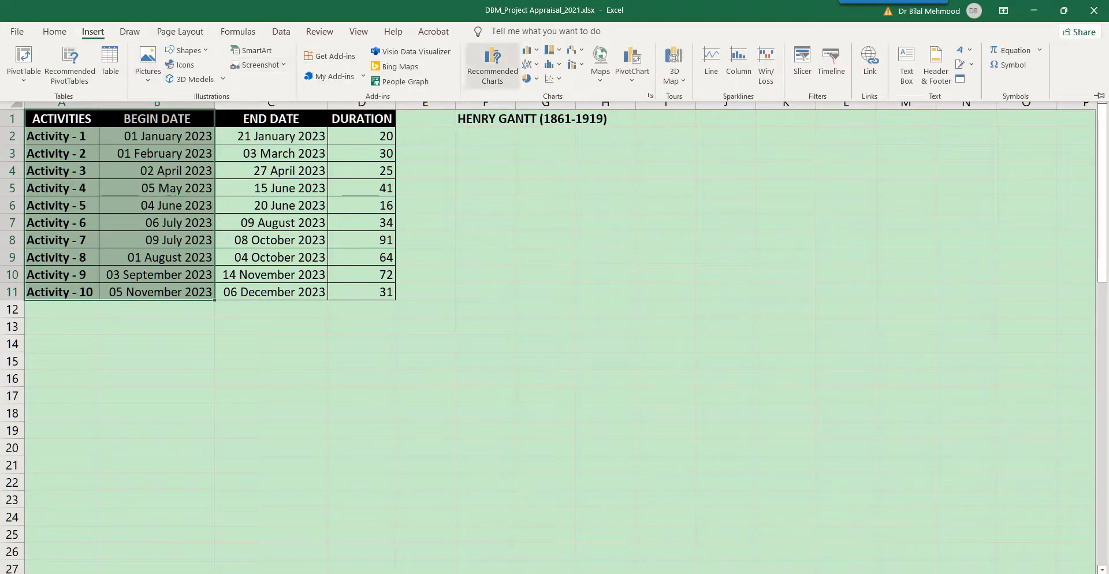
left_click(492, 63)
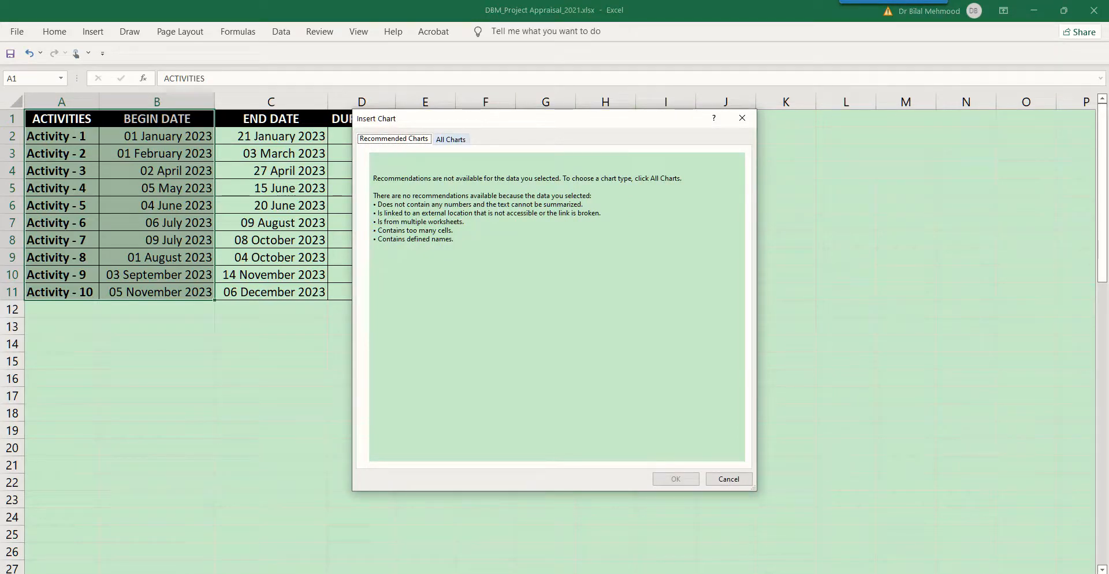
left_click(451, 139)
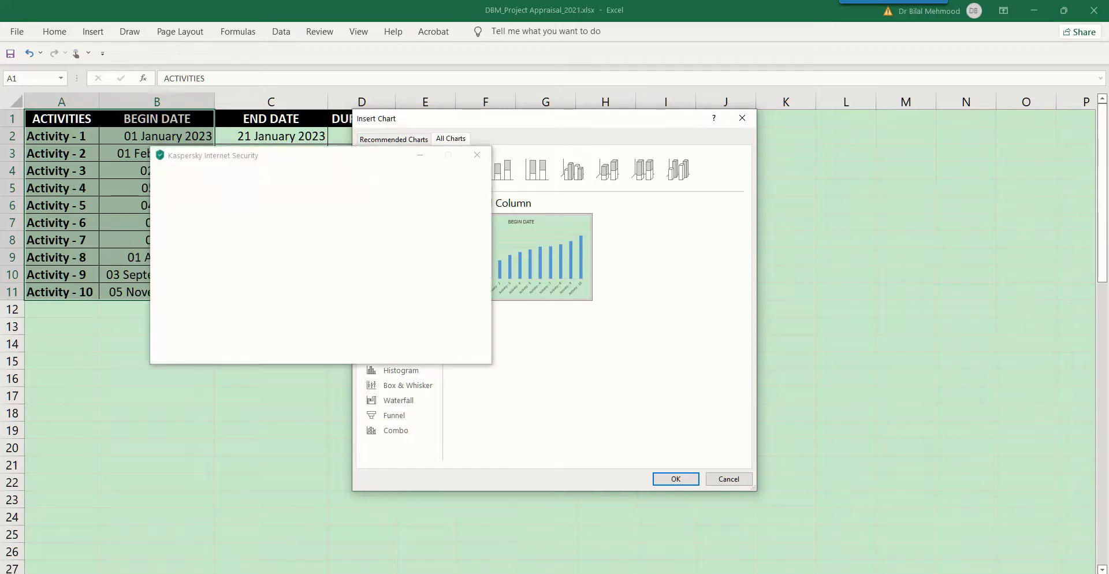
left_click(476, 155)
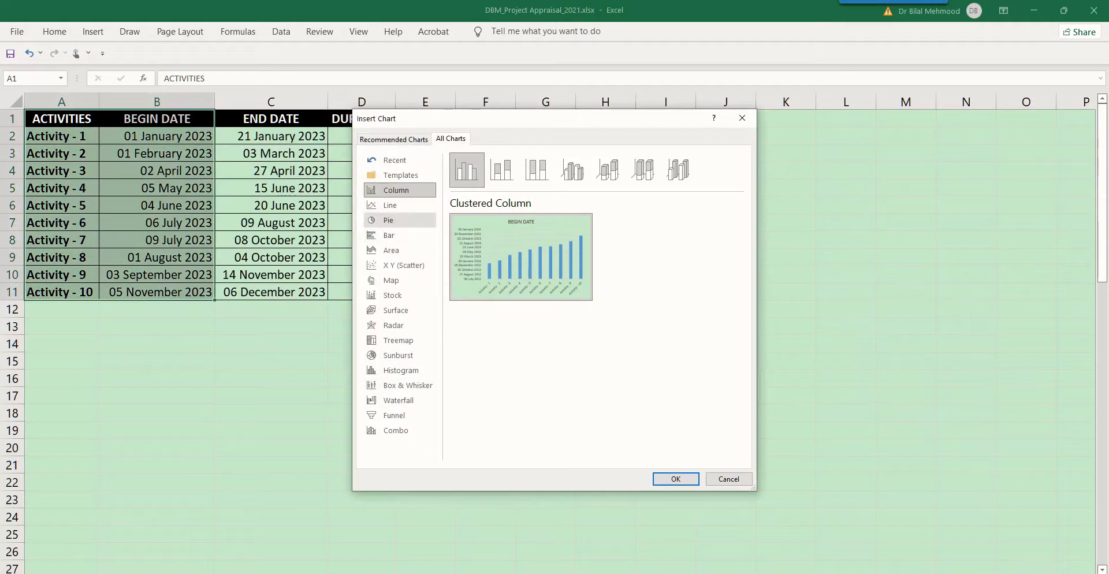
left_click(399, 236)
mouse_move(520, 257)
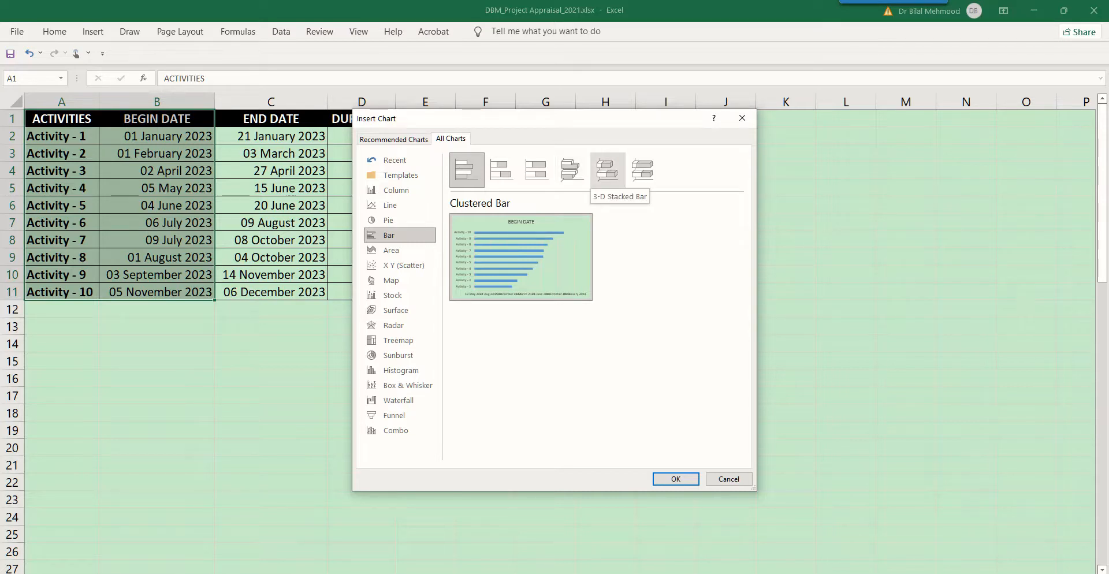
left_click(607, 170)
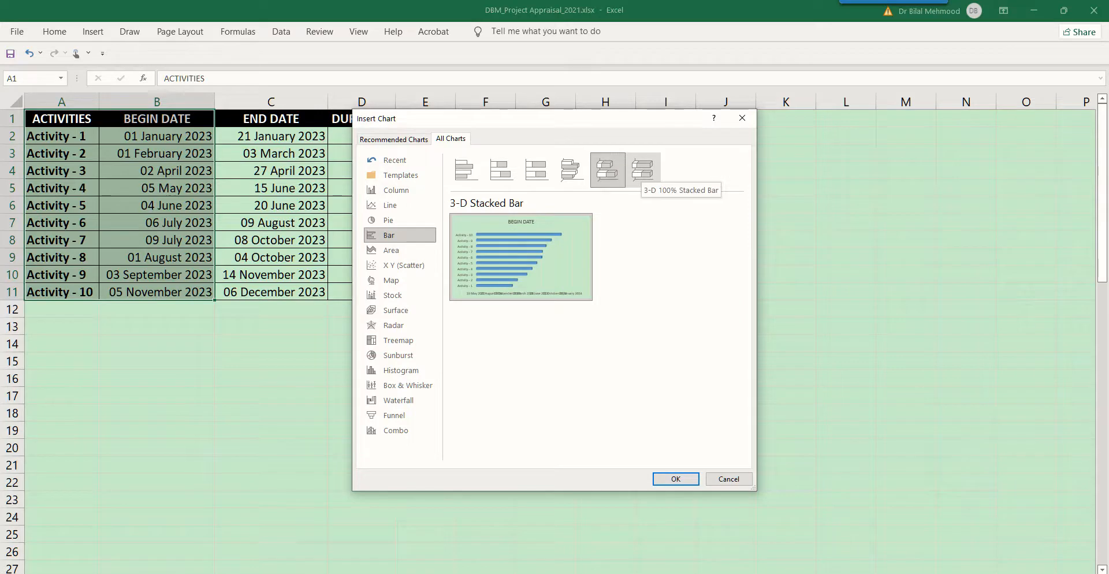
left_click(643, 169)
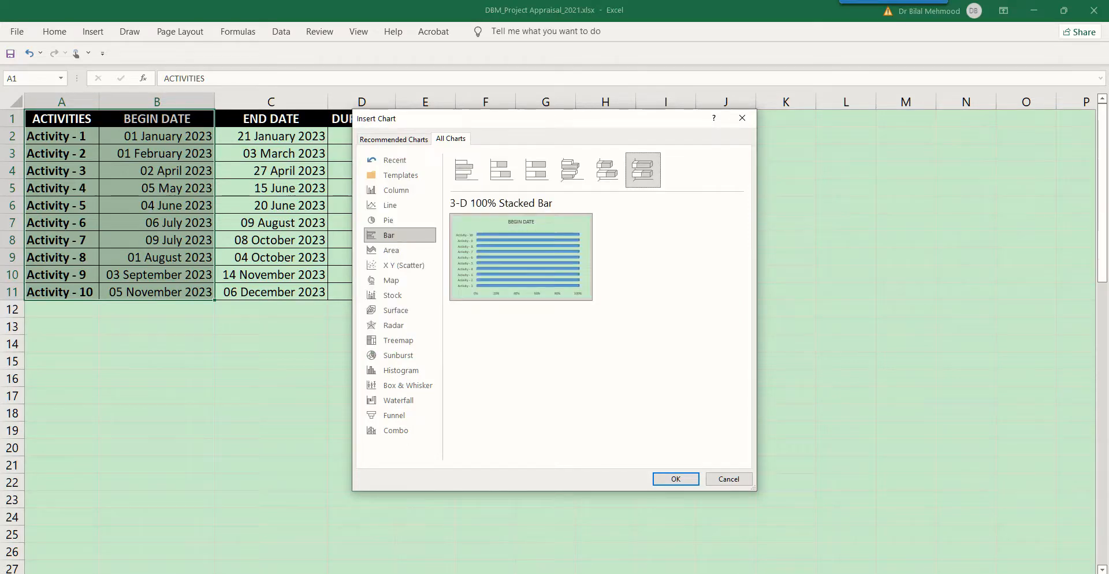
left_click(615, 171)
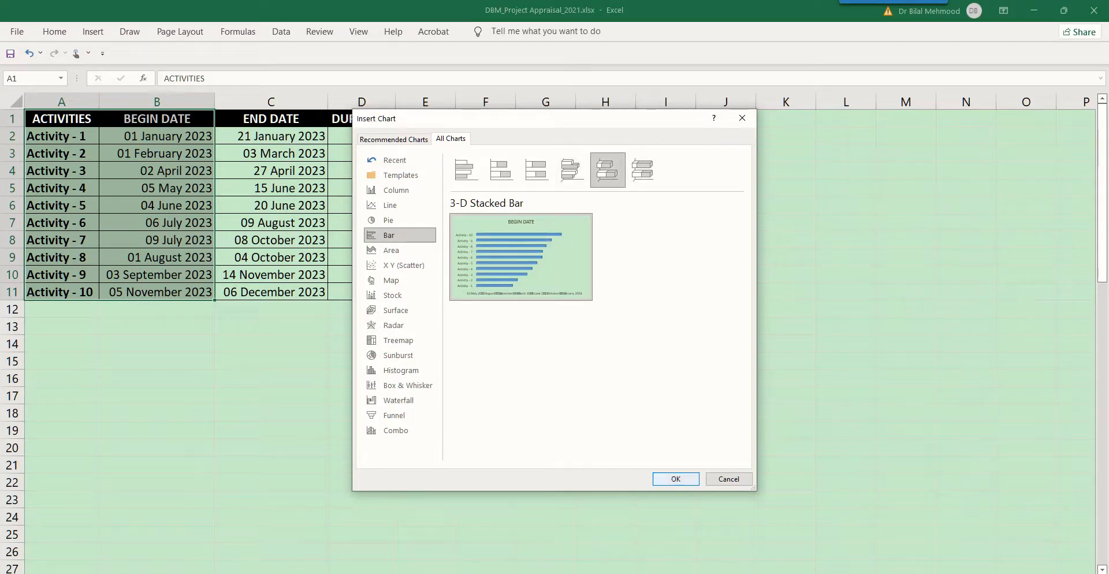
key("Return")
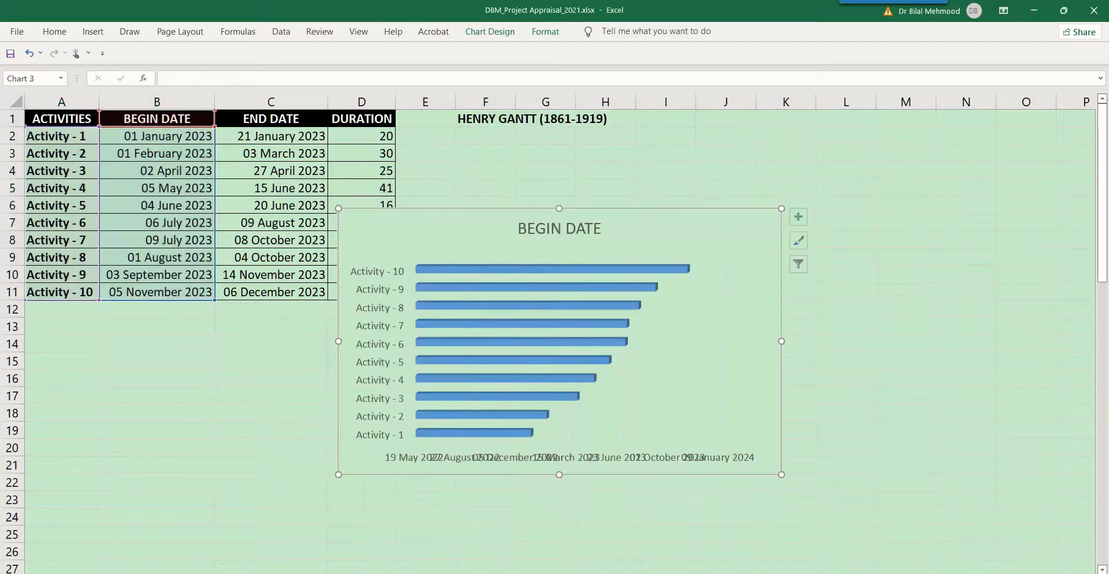
Step: Move the chart below the data table and change its title to "Gantt Chart"
left_click_drag(642, 231, 493, 327)
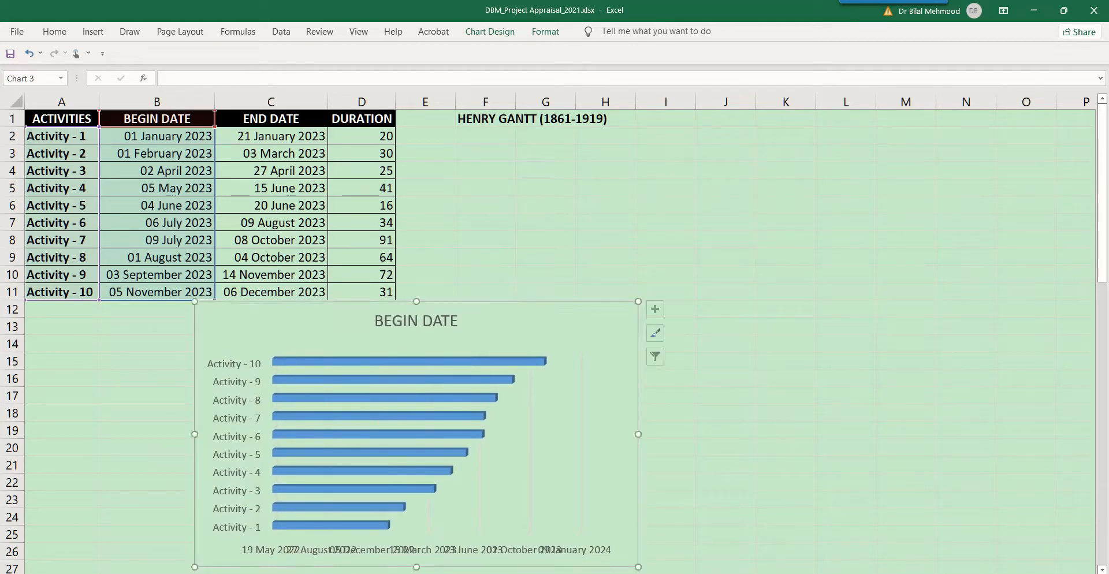
left_click(442, 323)
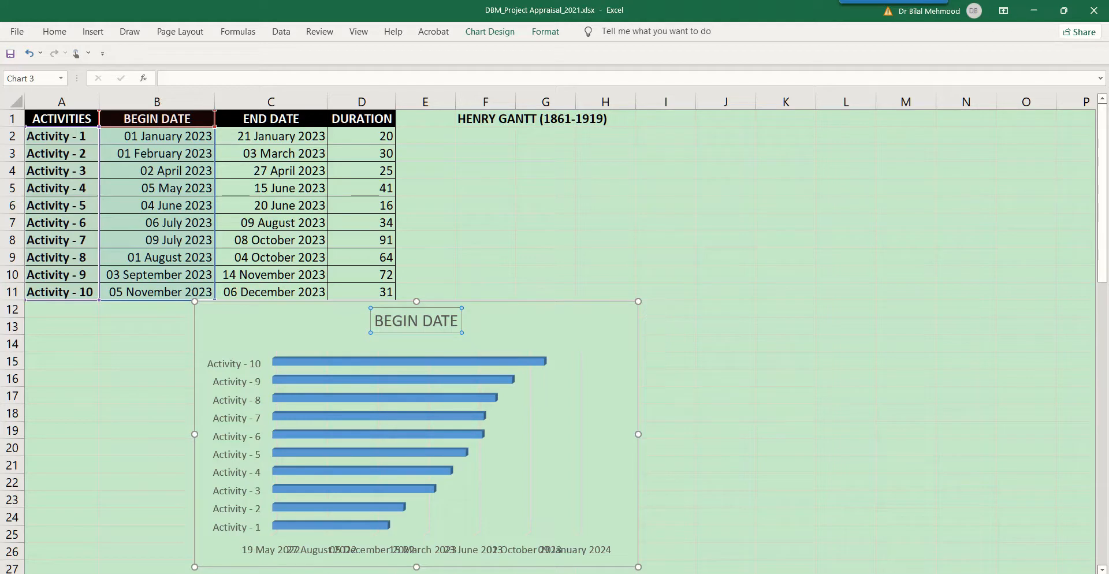
key("ctrl+a")
type("G")
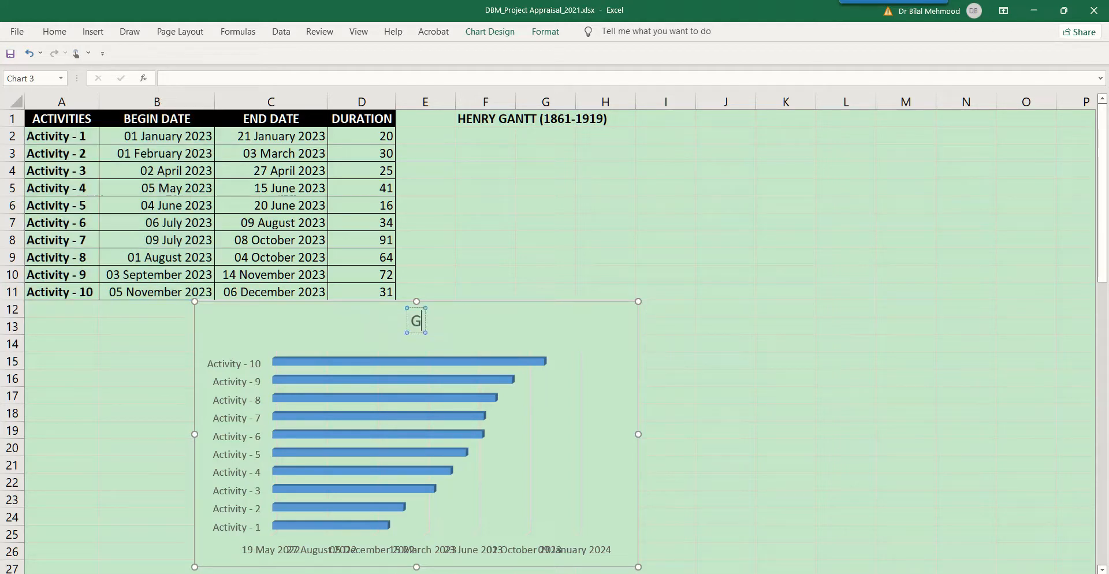
type("antt Chart")
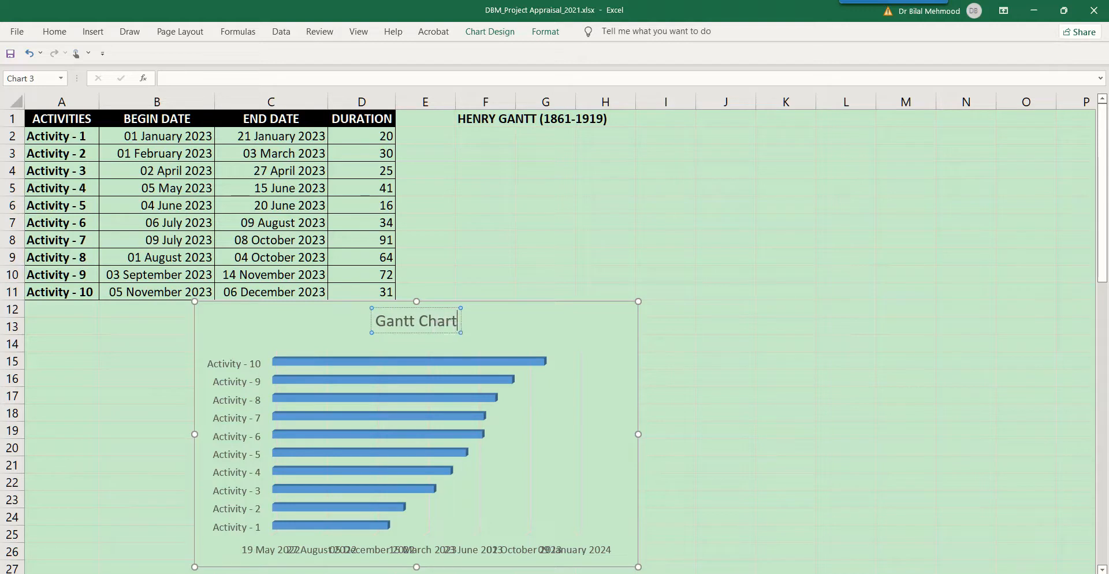
Step: Delete the "Gantt Chart" title from the bar chart
left_click(518, 331)
left_click(416, 321)
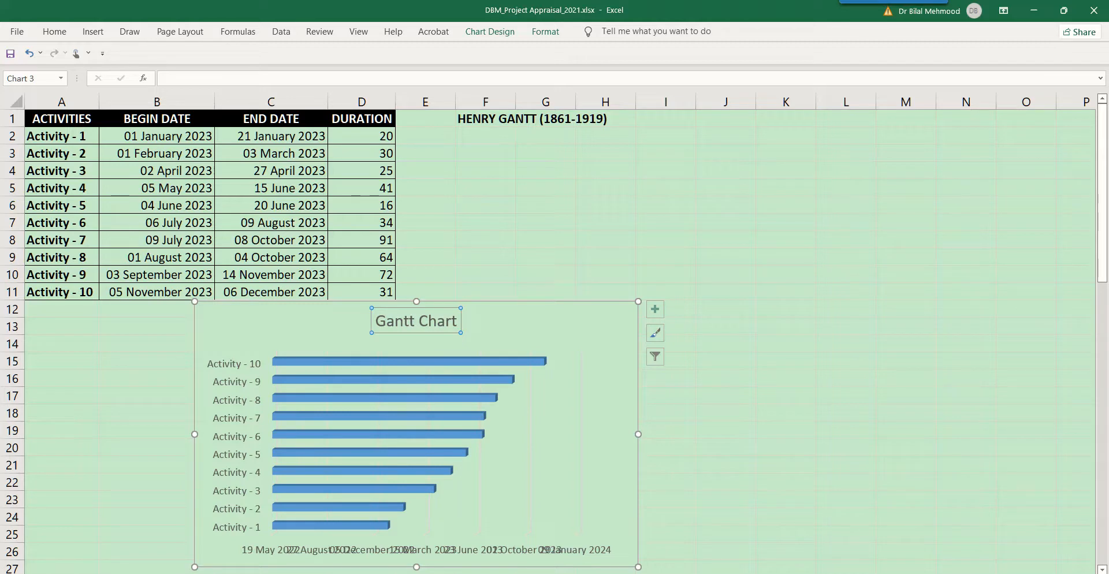
key("Delete")
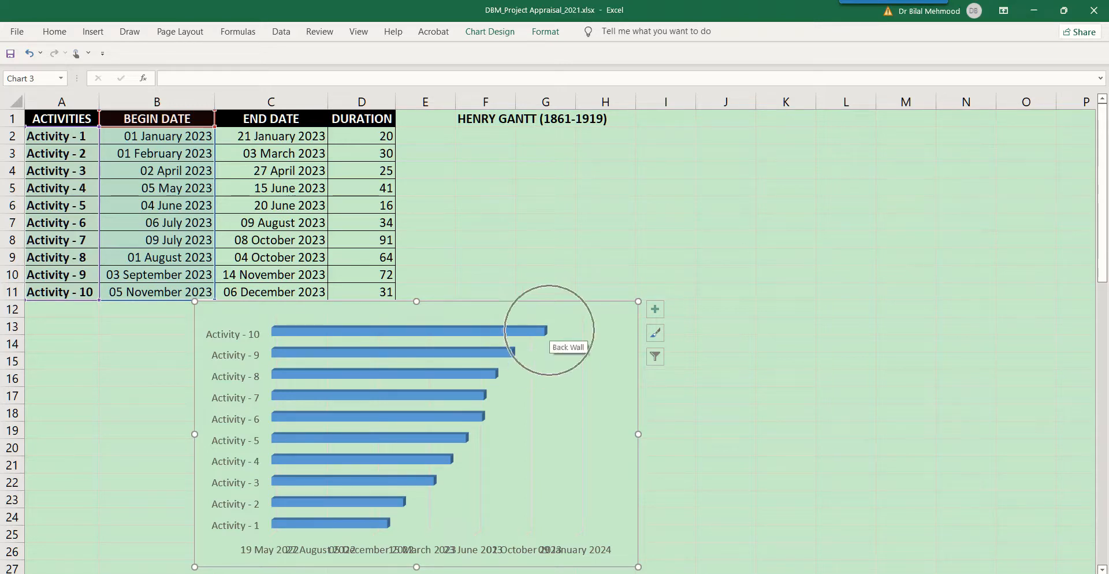
Step: Look through the chart's available elements, styles and filter options
left_click(655, 309)
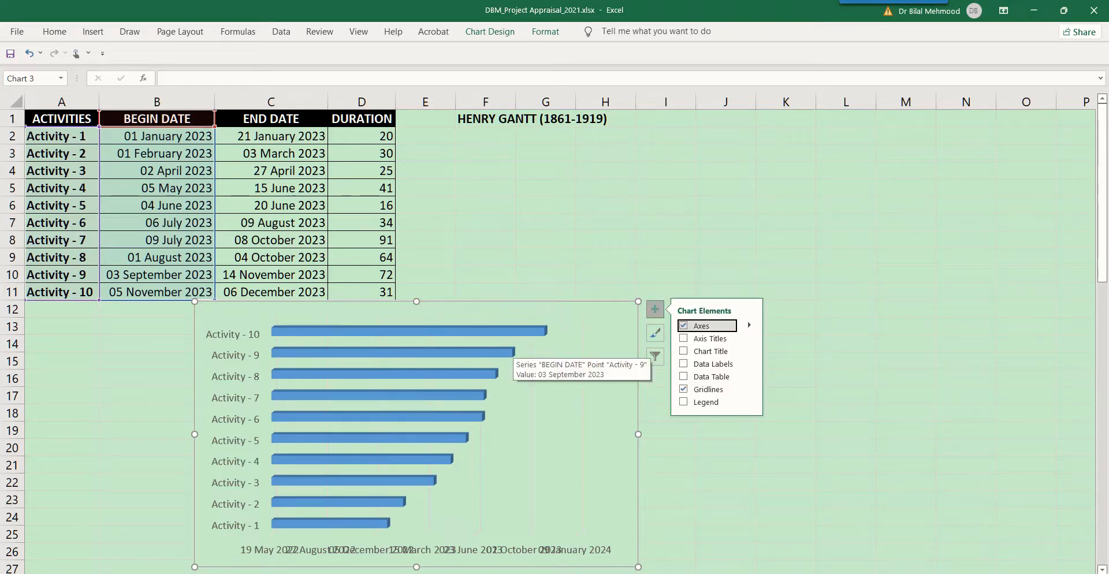
left_click(655, 332)
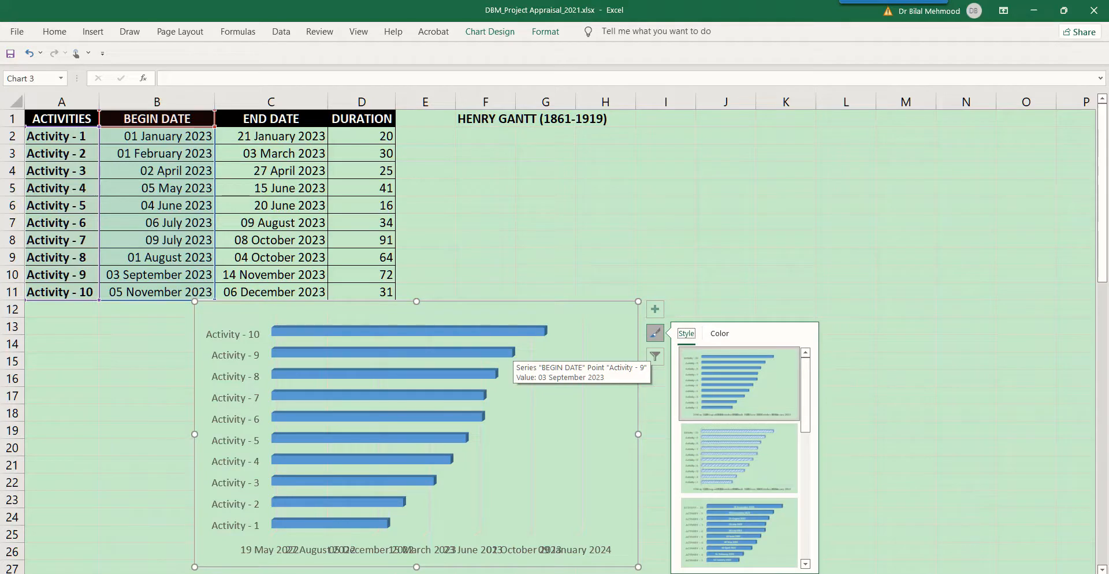
left_click(655, 356)
mouse_move(386, 526)
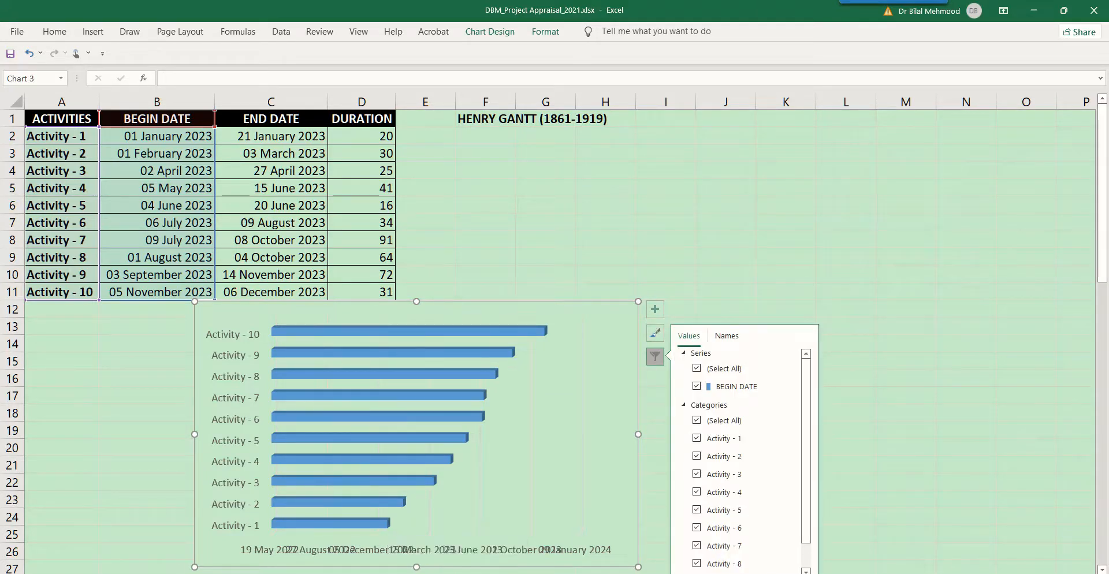
left_click(411, 504)
key("ctrl")
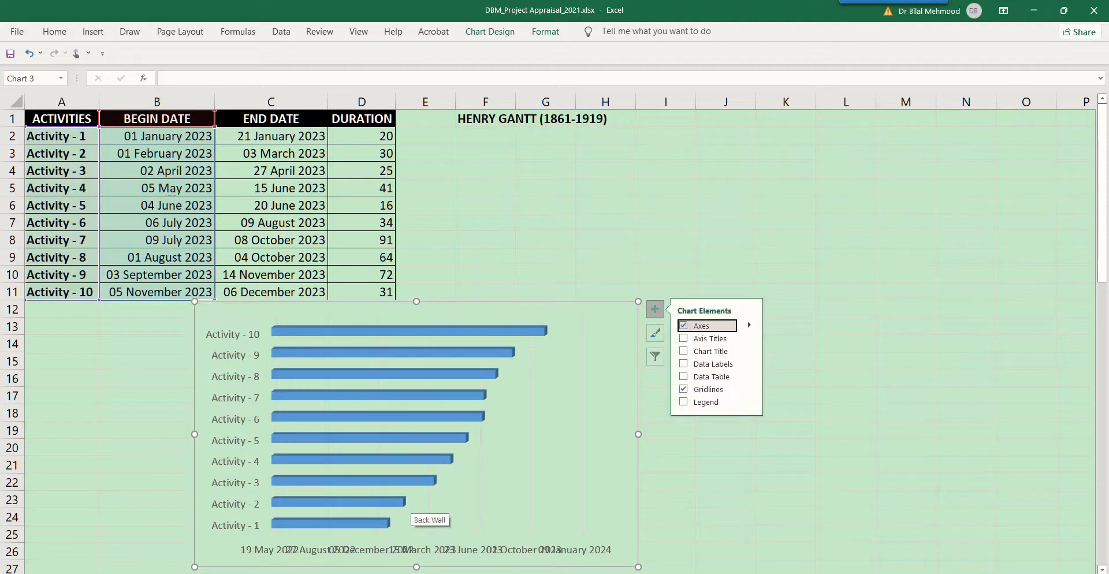
key("ctrl")
key("ctrl")
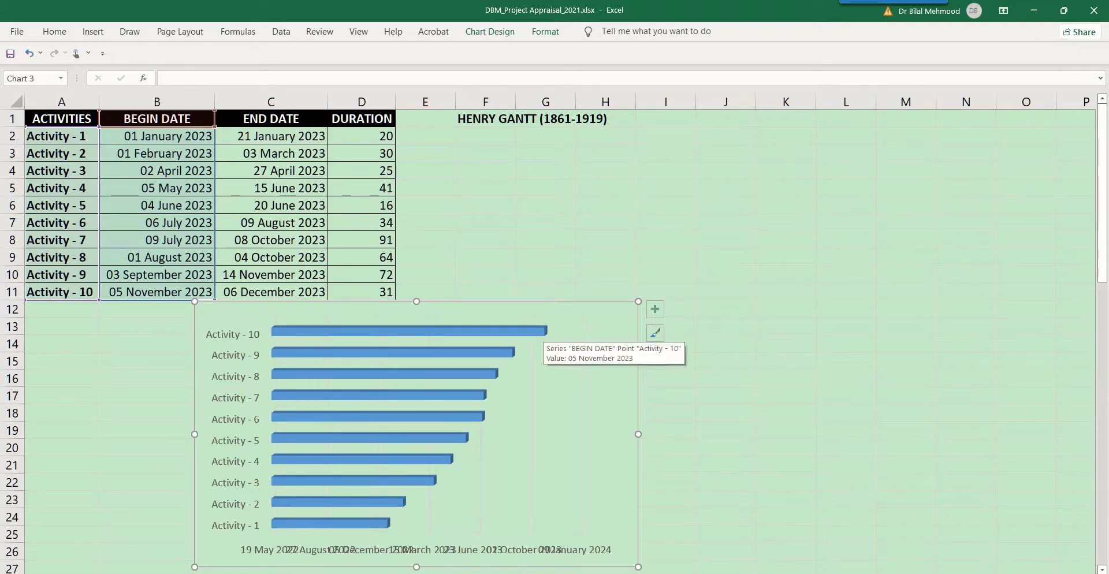
Step: Inspect the BEGIN DATE bars in the chart and review its style, filter and element options again
left_click(655, 332)
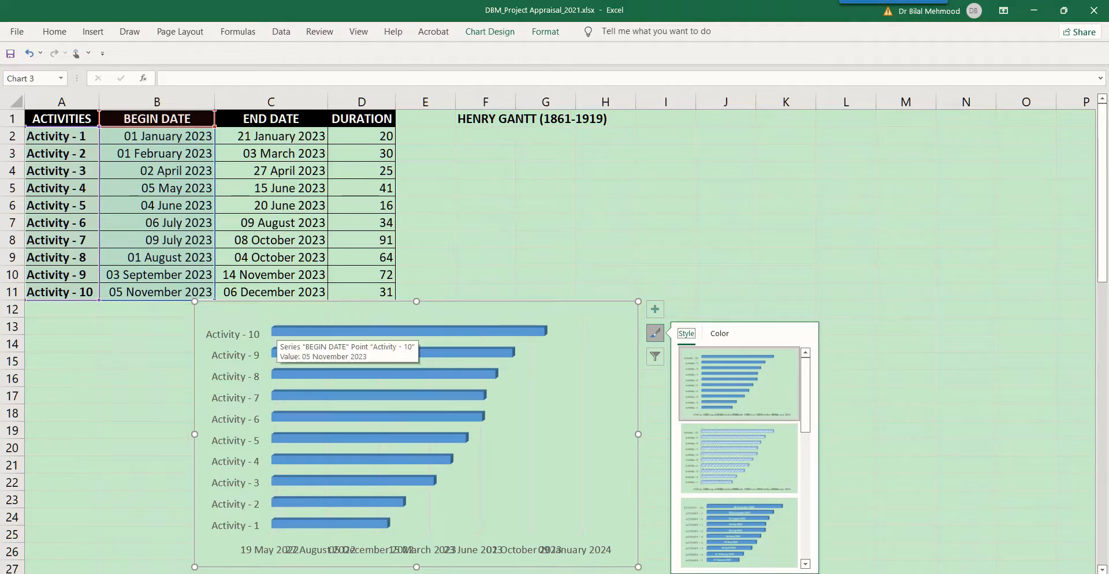
left_click(277, 331)
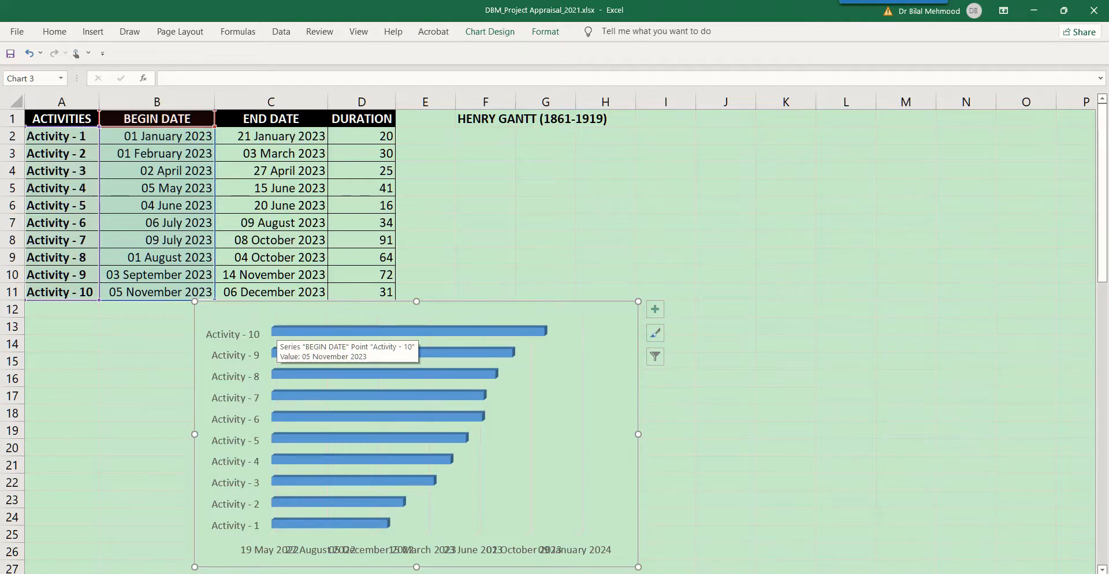
left_click(275, 332)
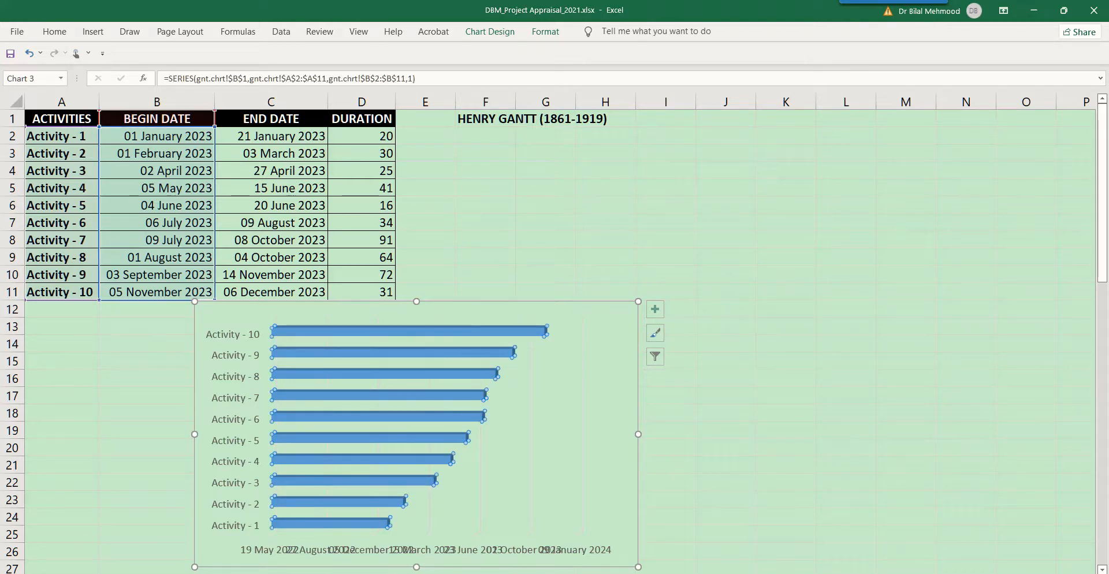
left_click(554, 341)
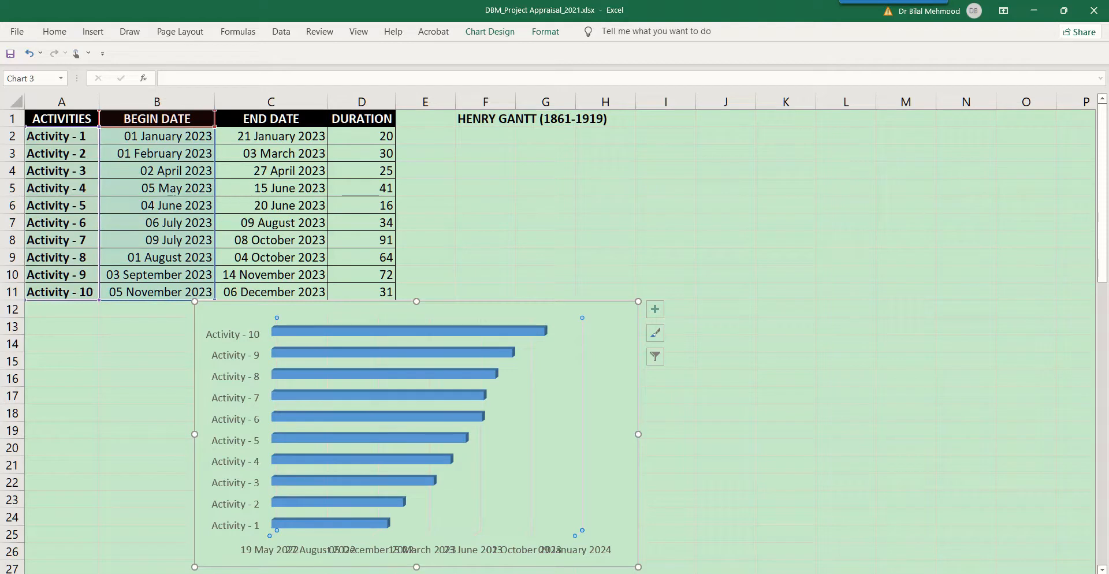
left_click(655, 357)
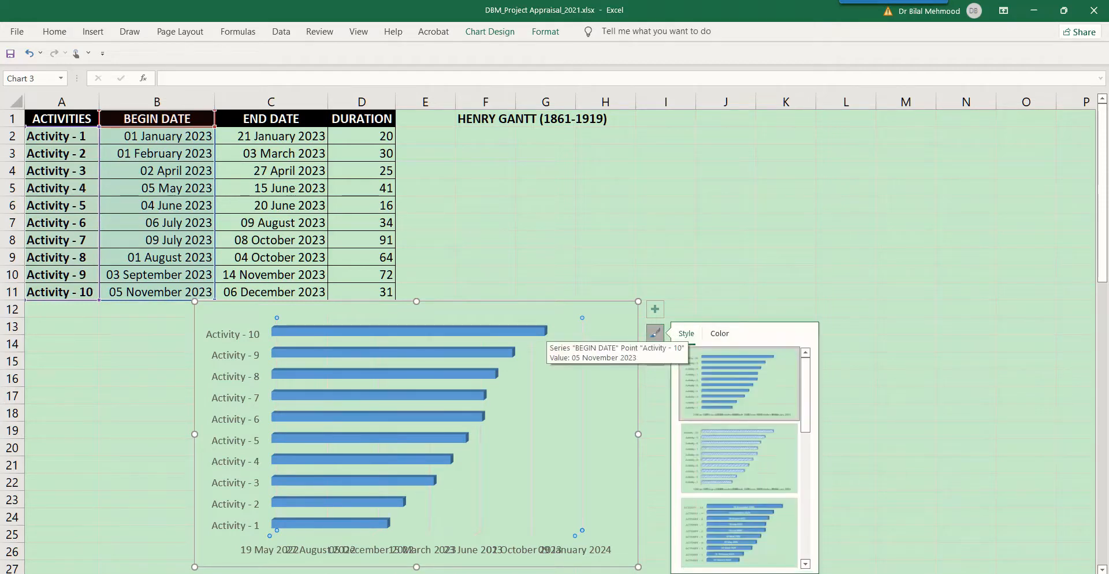
left_click(656, 309)
left_click(655, 309)
left_click(655, 333)
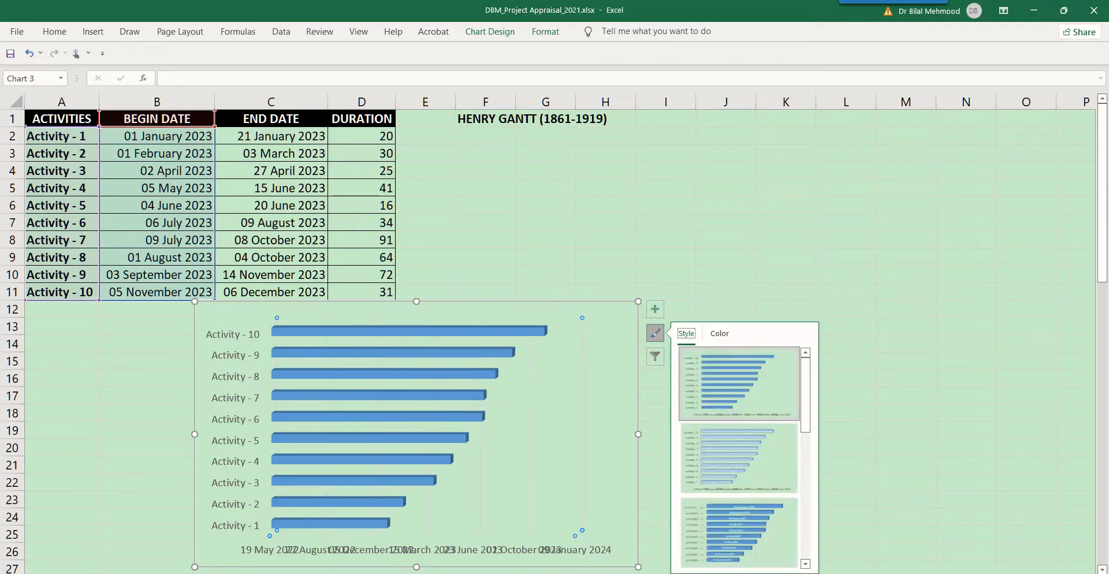
left_click(655, 333)
left_click(655, 356)
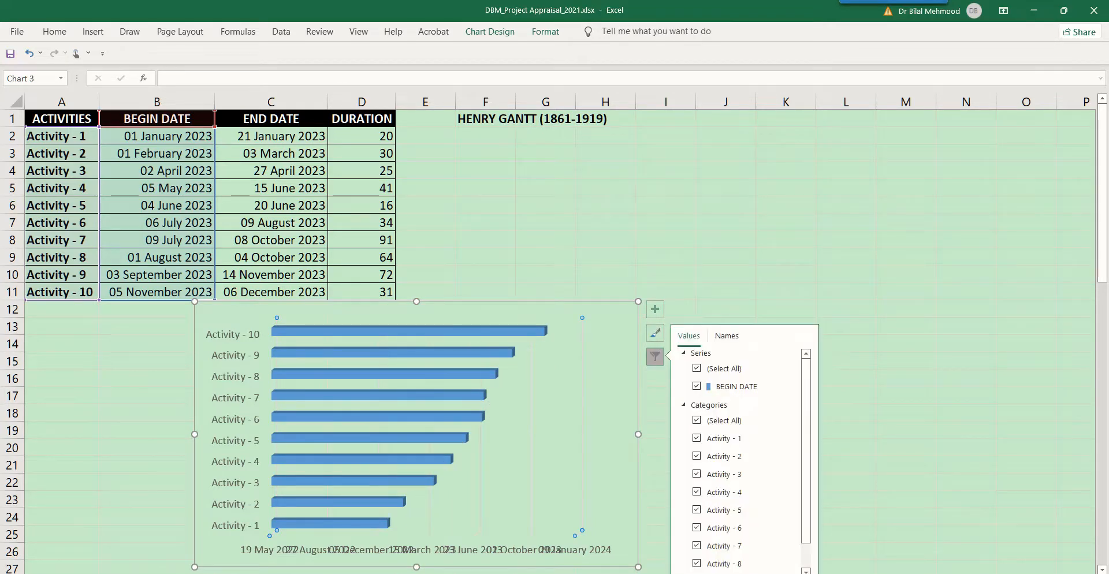
left_click(428, 481)
left_click(655, 309)
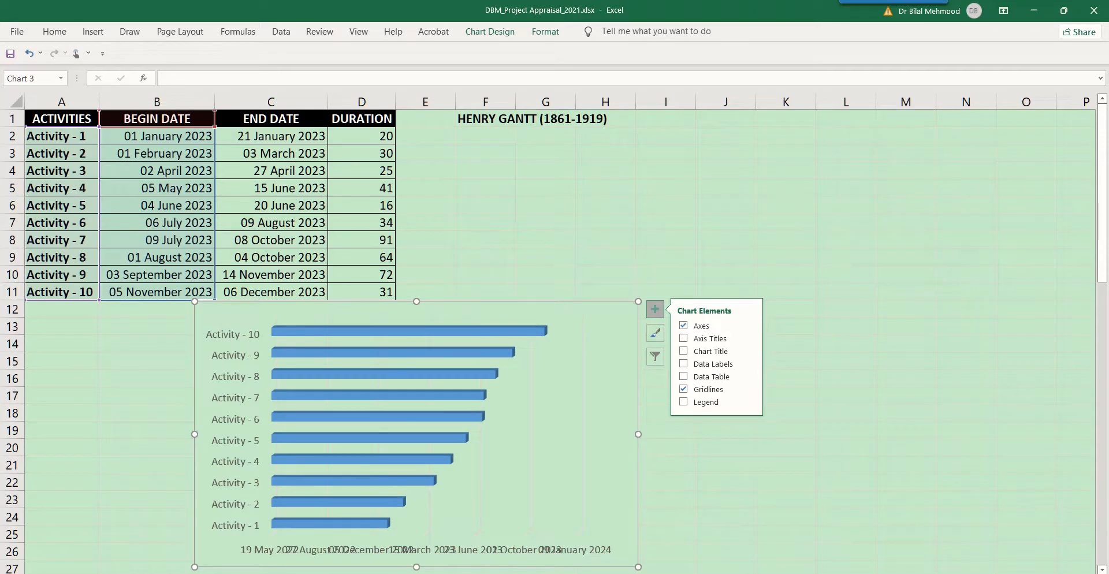
Step: Add a data series to the chart's data source, taking its name from the DURATION header in D1
right_click(622, 333)
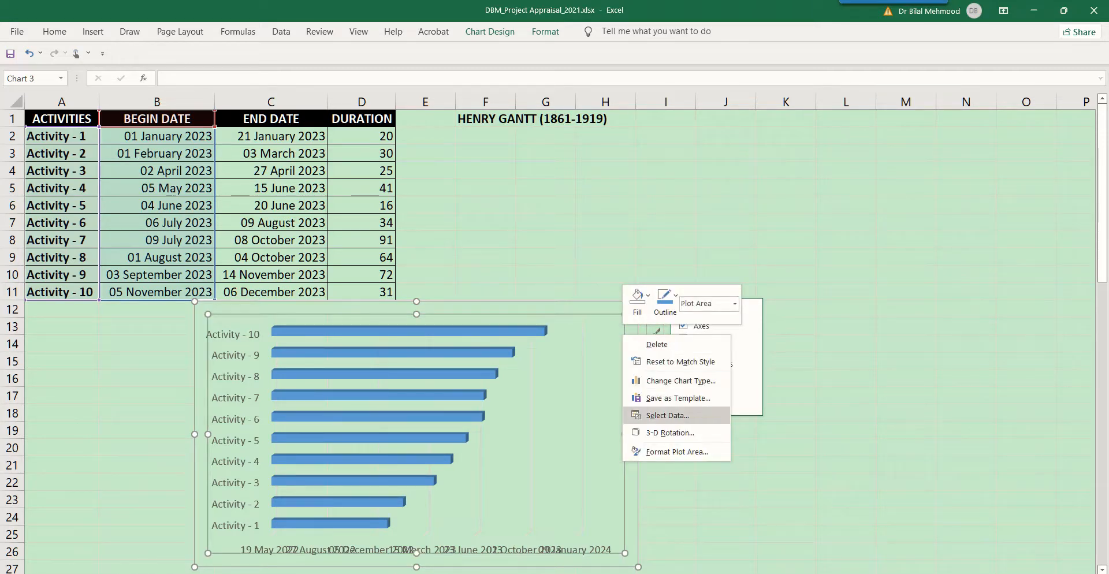
left_click(668, 415)
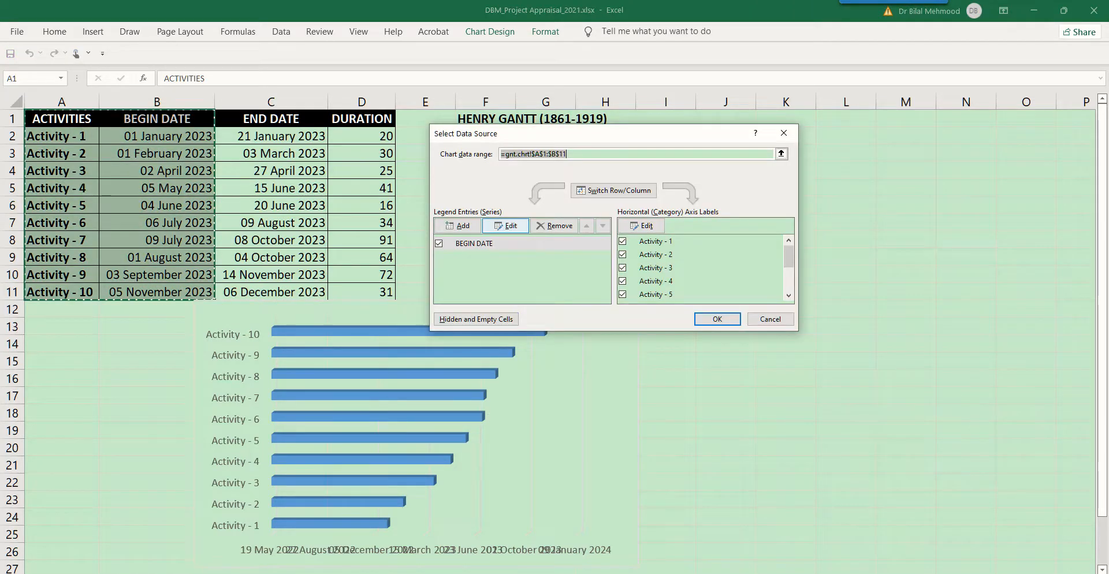
left_click(506, 226)
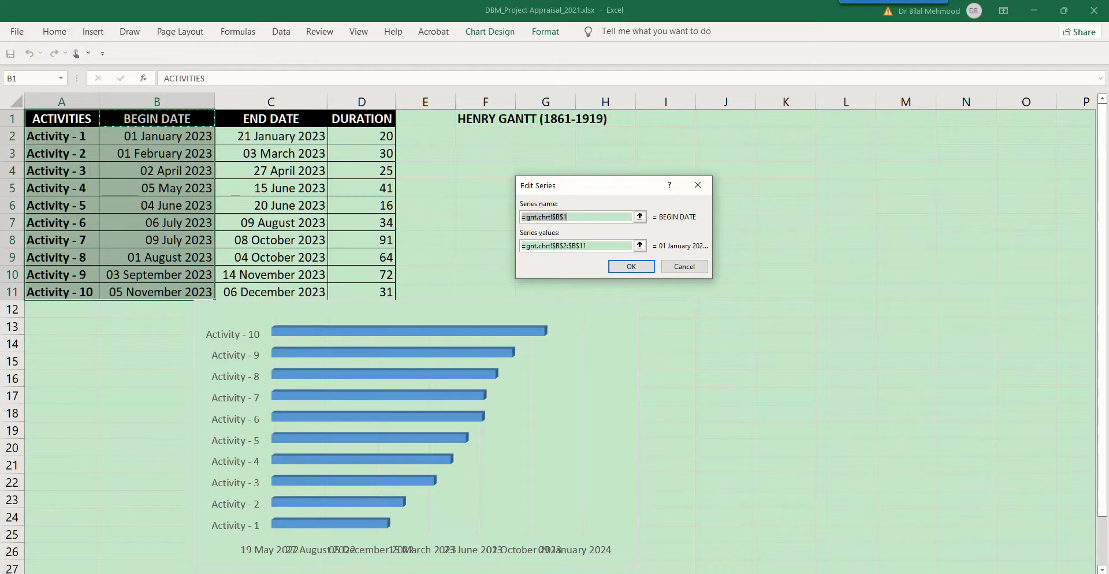
left_click(698, 185)
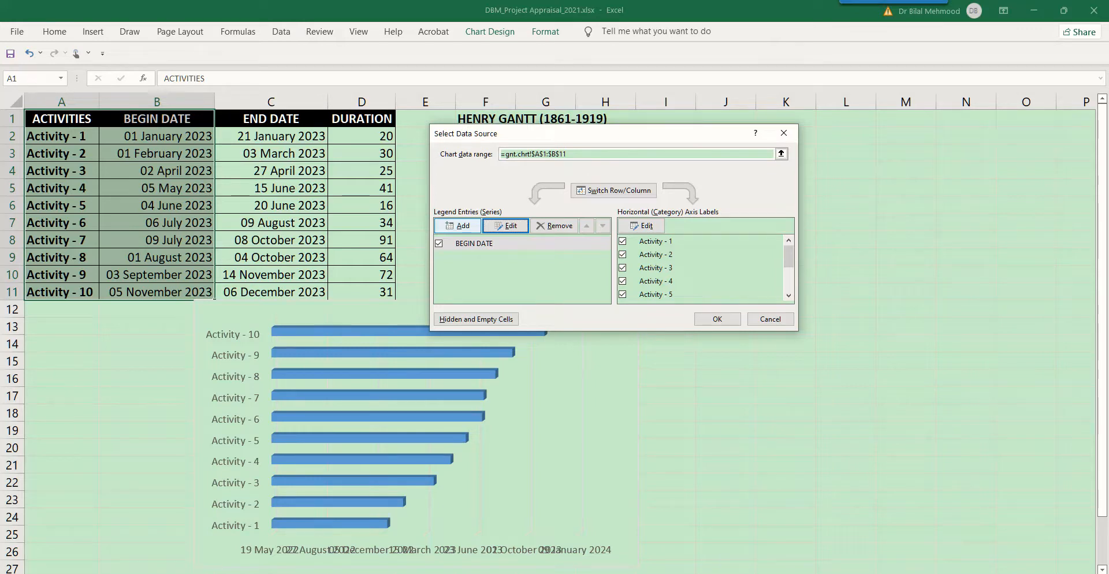
left_click(458, 226)
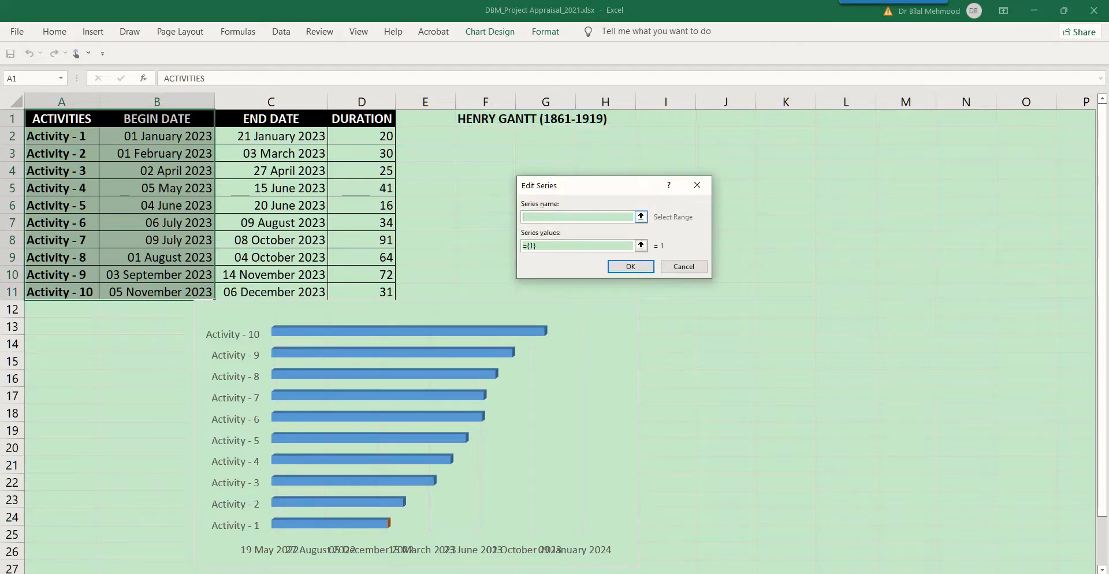
left_click(641, 217)
left_click(361, 118)
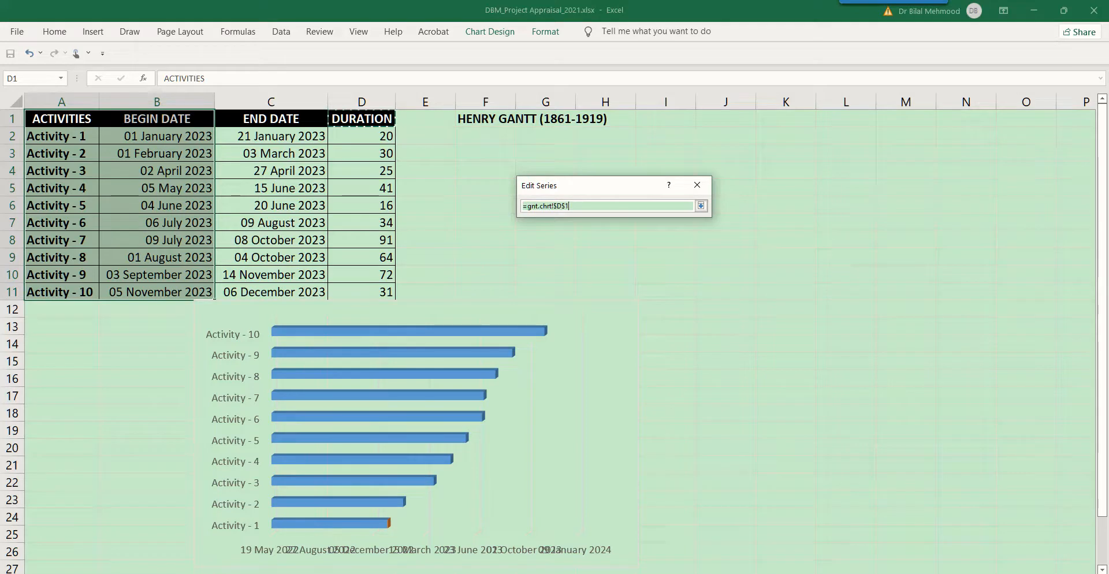
left_click(701, 205)
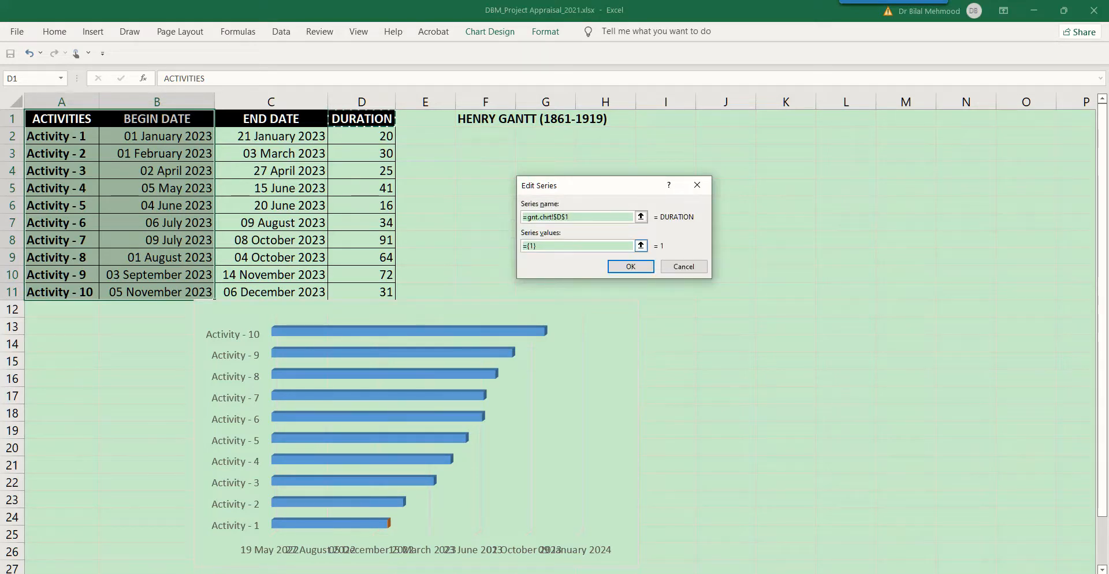
Step: Set the DURATION series values to D2:D11 and apply the chart's new data source
left_click(641, 246)
left_click_drag(362, 136, 362, 295)
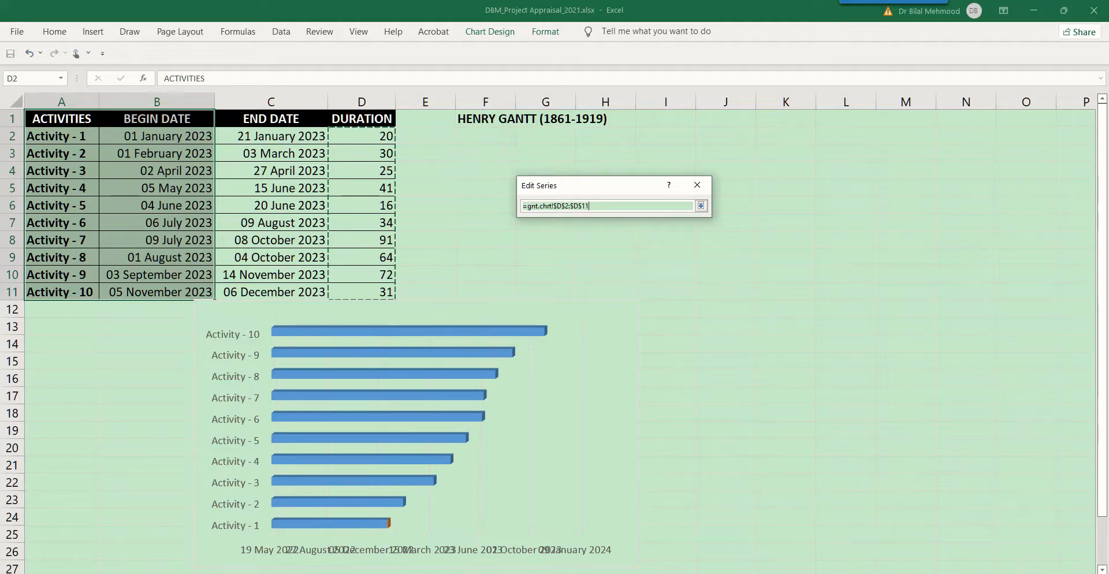
left_click(701, 205)
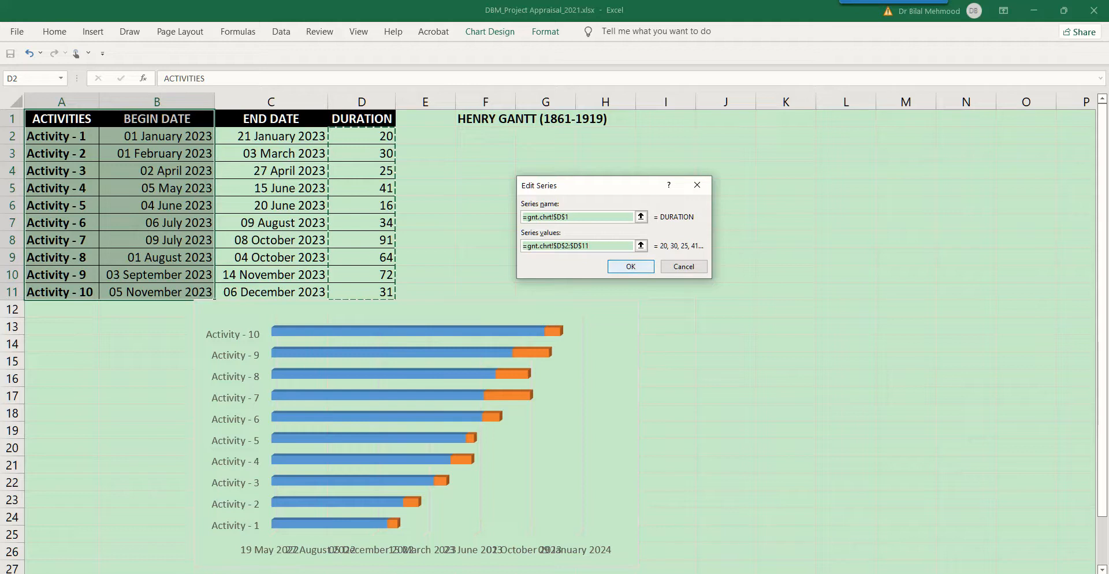
key("Return")
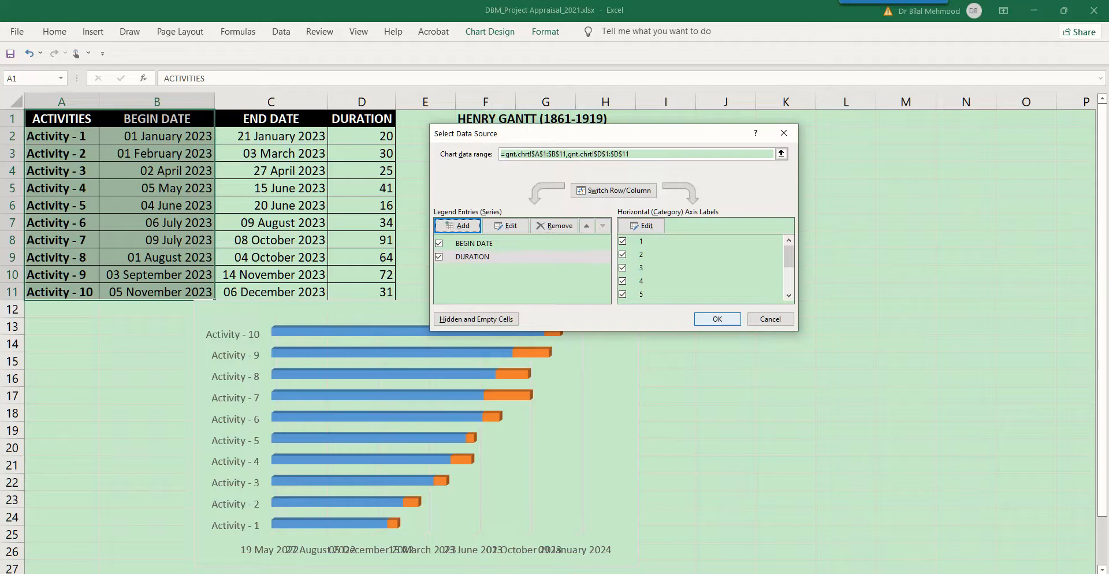
key("Return")
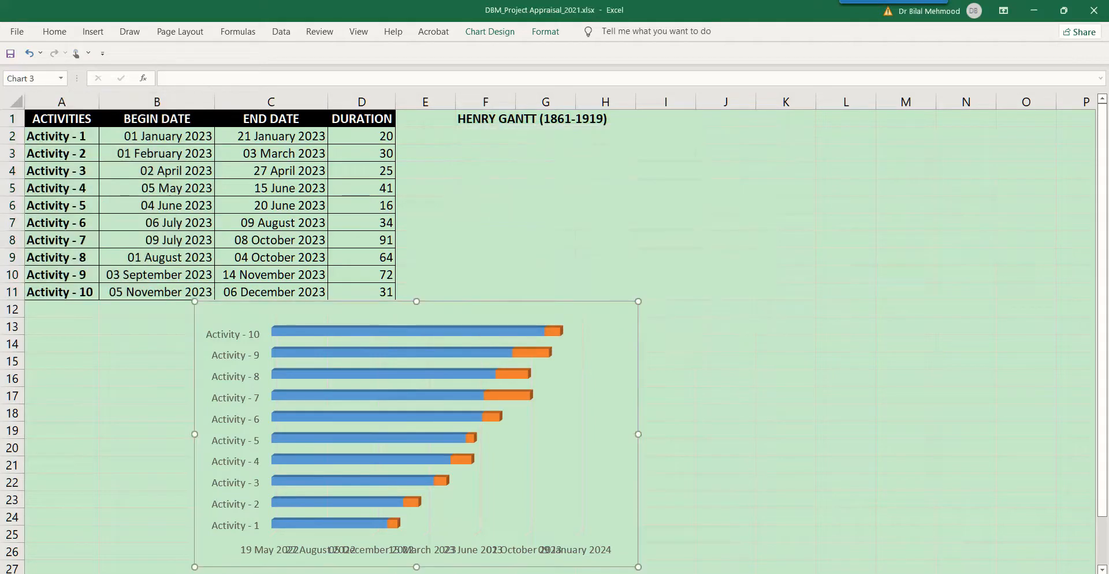
Step: Try to remove the fill from the BEGIN DATE bars of the stacked chart
mouse_move(545, 353)
mouse_move(518, 396)
mouse_move(394, 524)
left_click(422, 330)
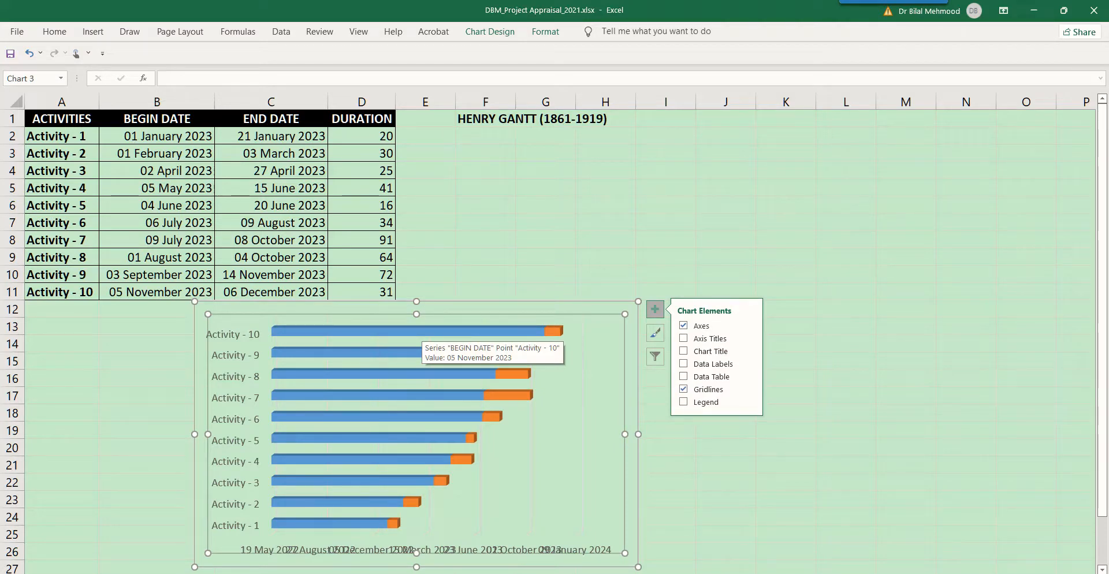
left_click(422, 331)
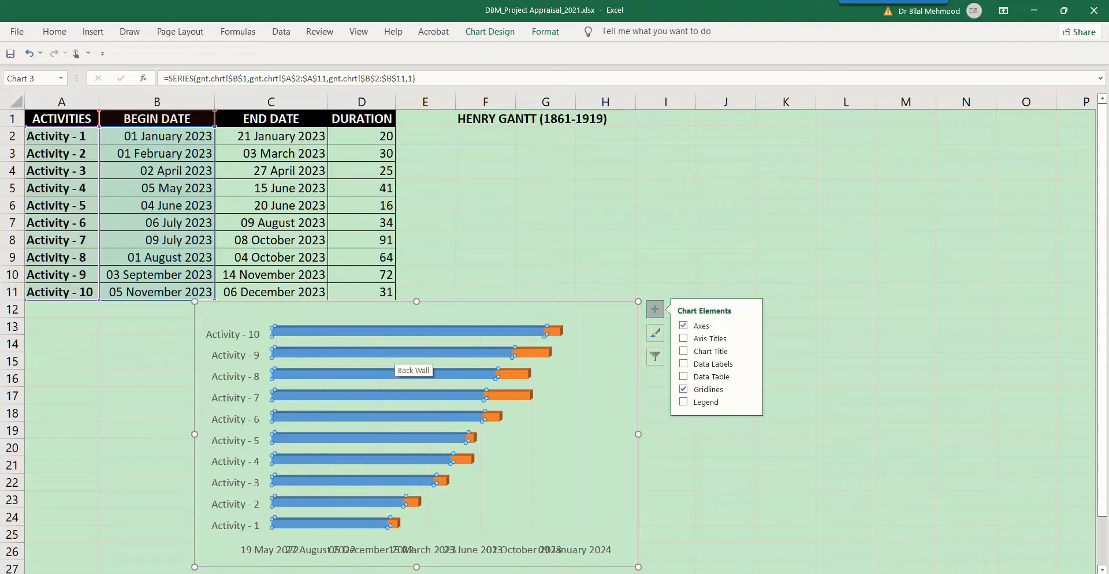
right_click(396, 354)
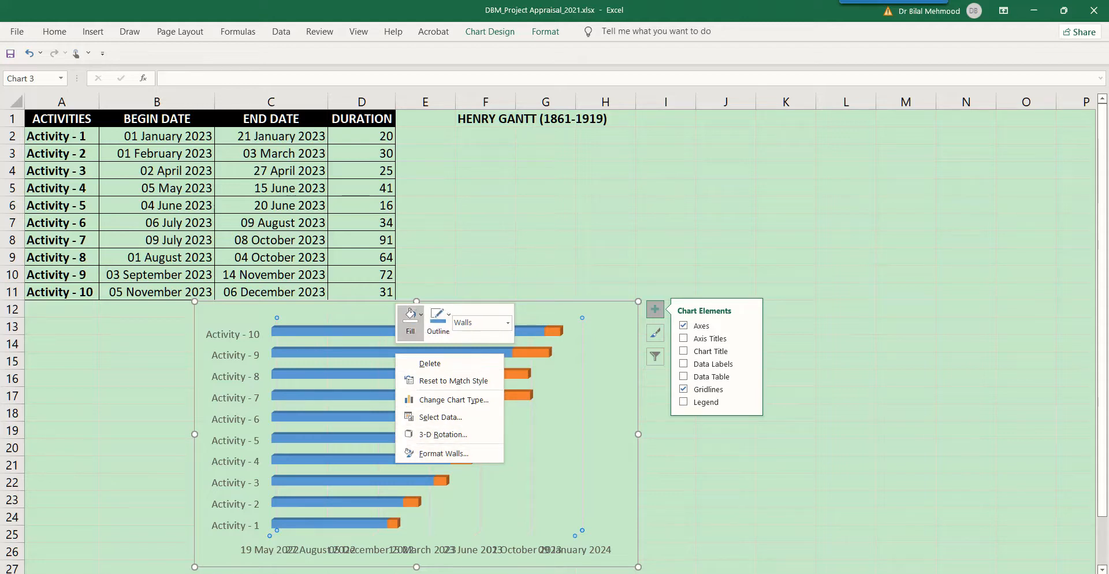
left_click(410, 318)
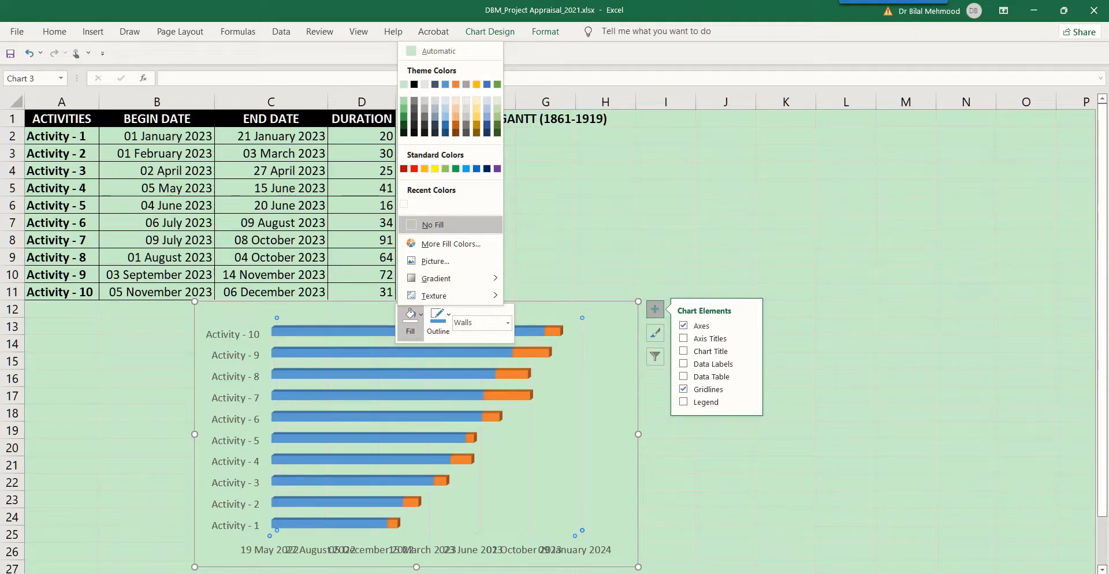
left_click(432, 224)
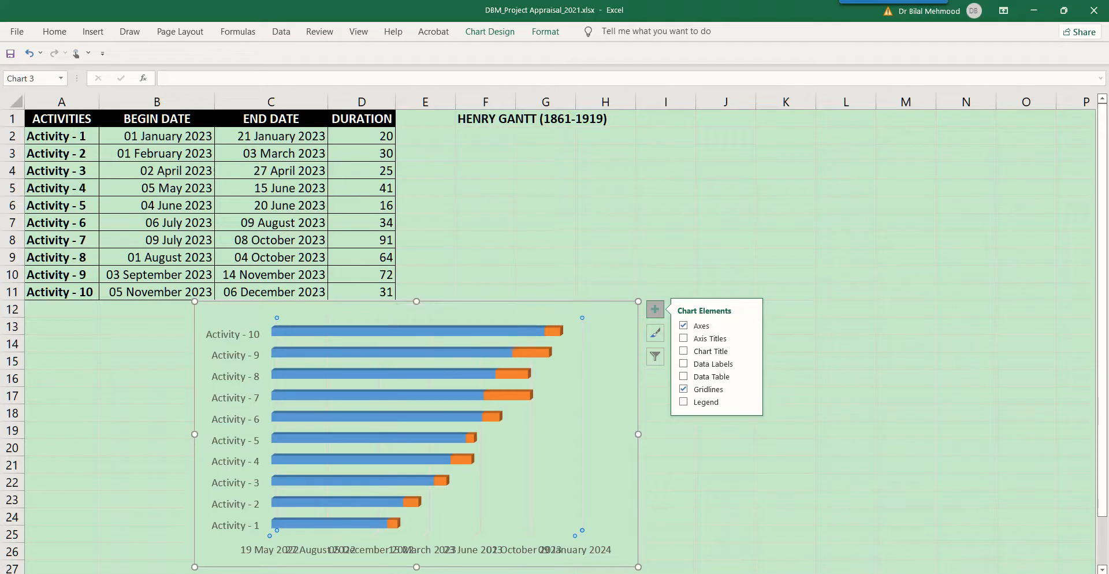
Step: Set the BEGIN DATE series itself to No Fill and deselect its bars
left_click(374, 331)
right_click(374, 331)
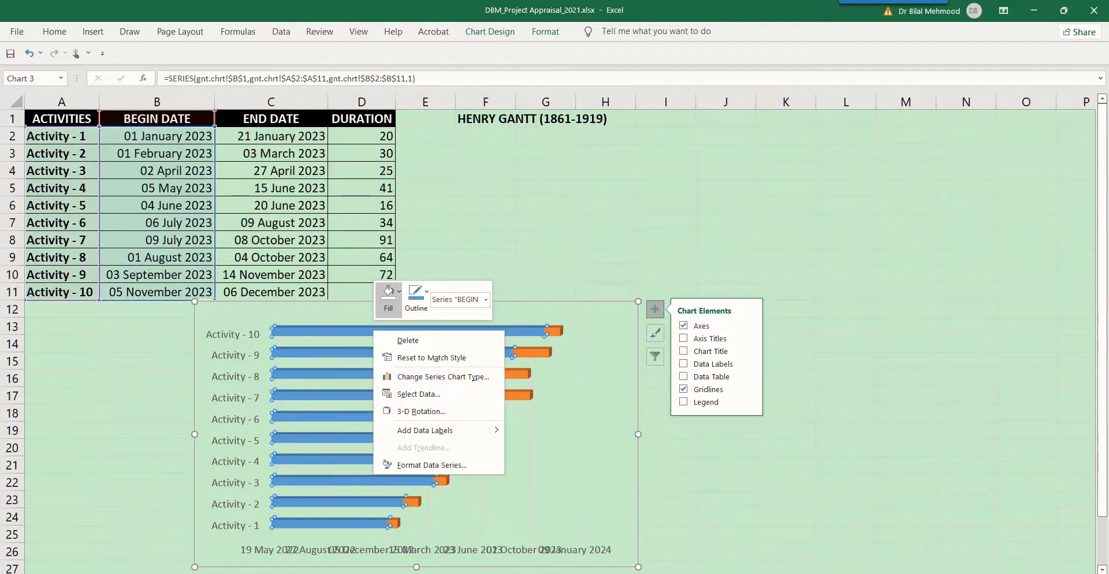
left_click(388, 295)
left_click(410, 502)
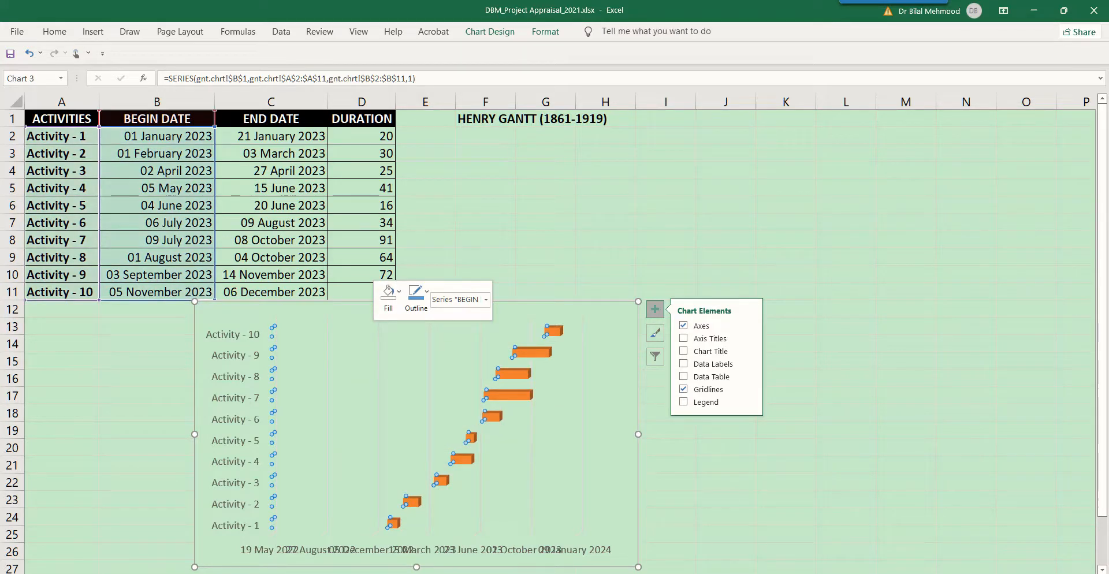
key("Escape")
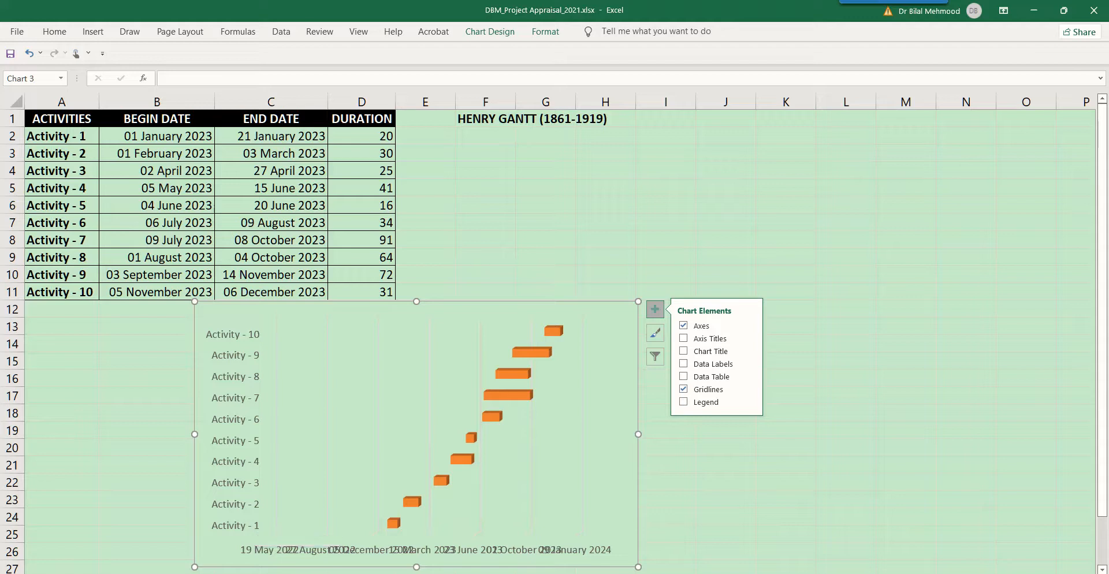
left_click(258, 521)
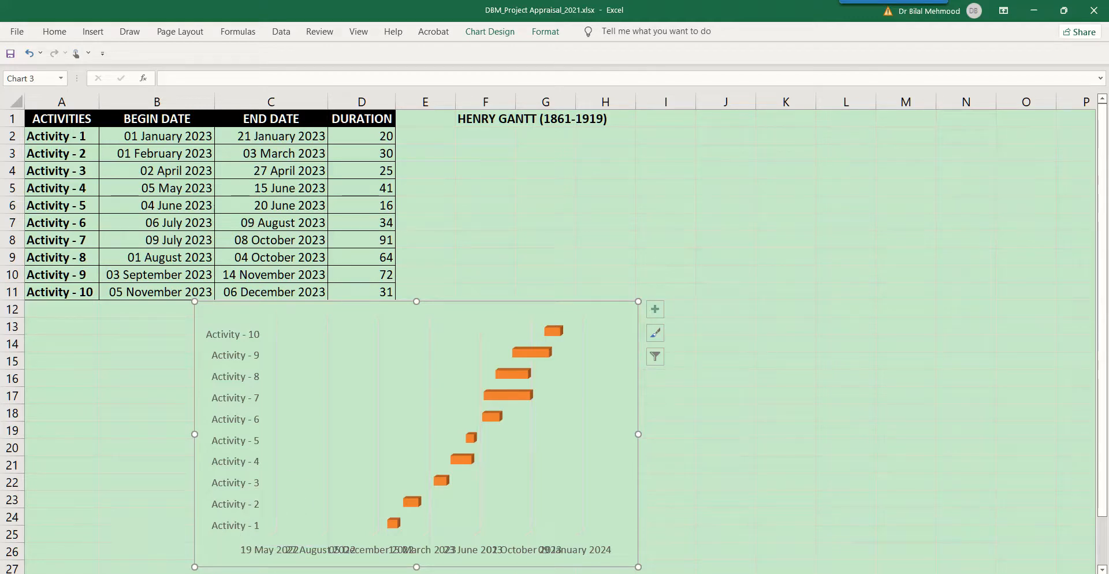
Step: Put the activity categories on the chart's vertical axis in reverse order
left_click(655, 334)
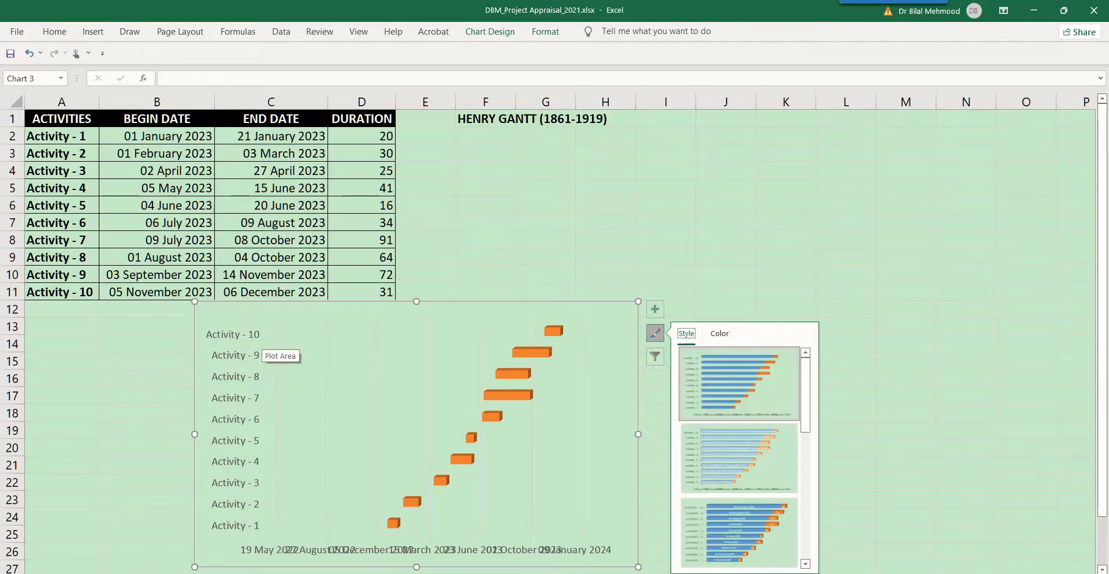
left_click(262, 339)
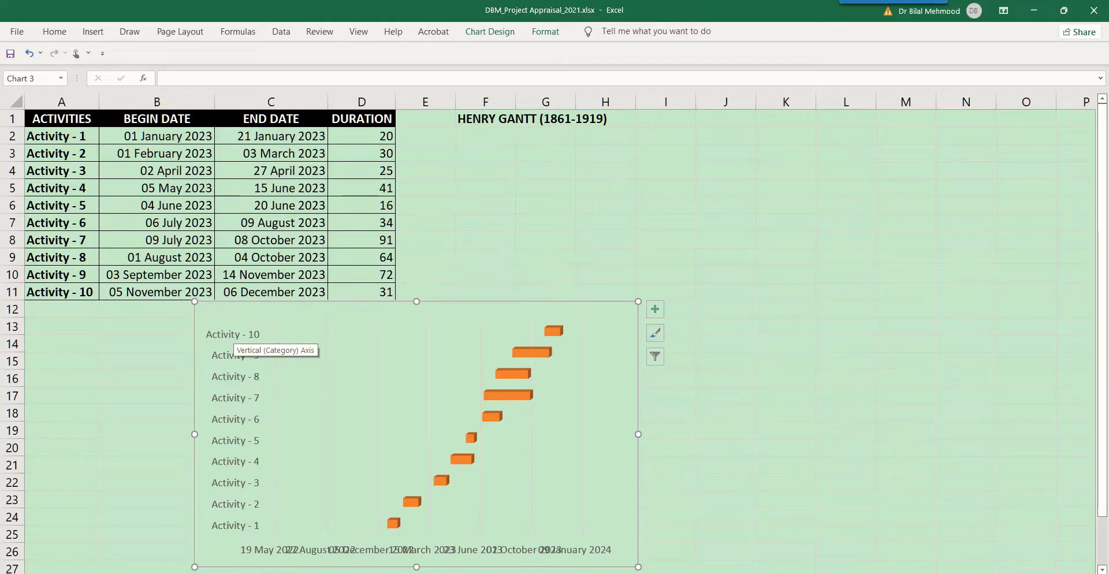
left_click(234, 335)
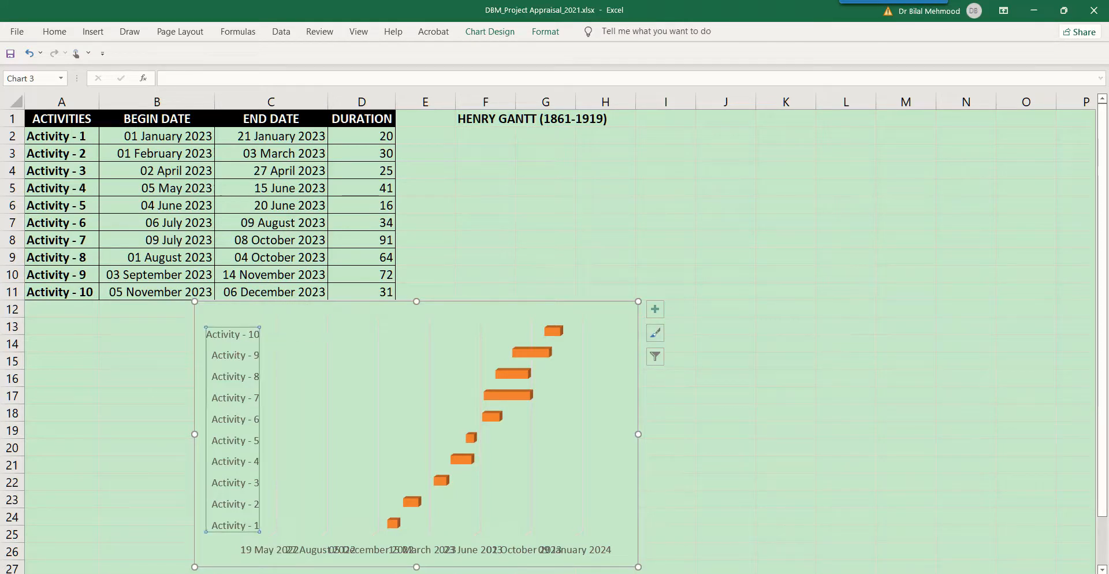
right_click(233, 336)
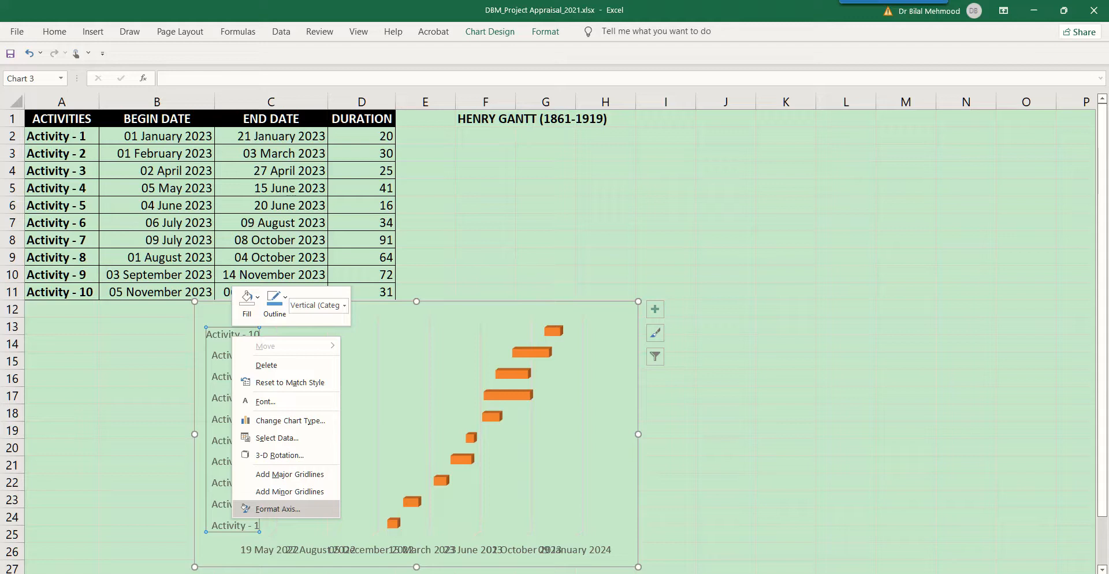
left_click(277, 509)
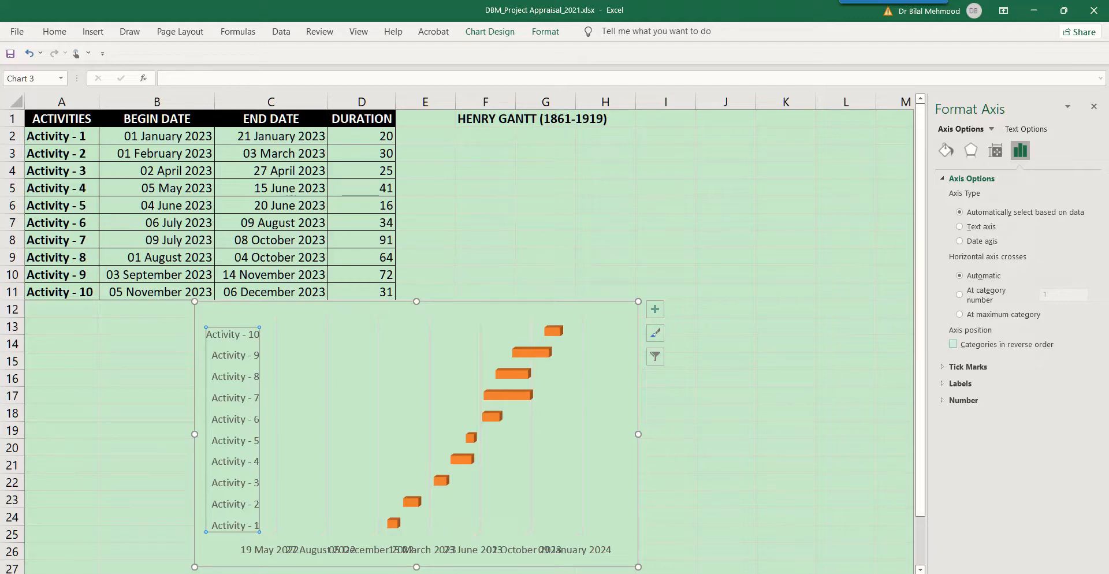
left_click(953, 344)
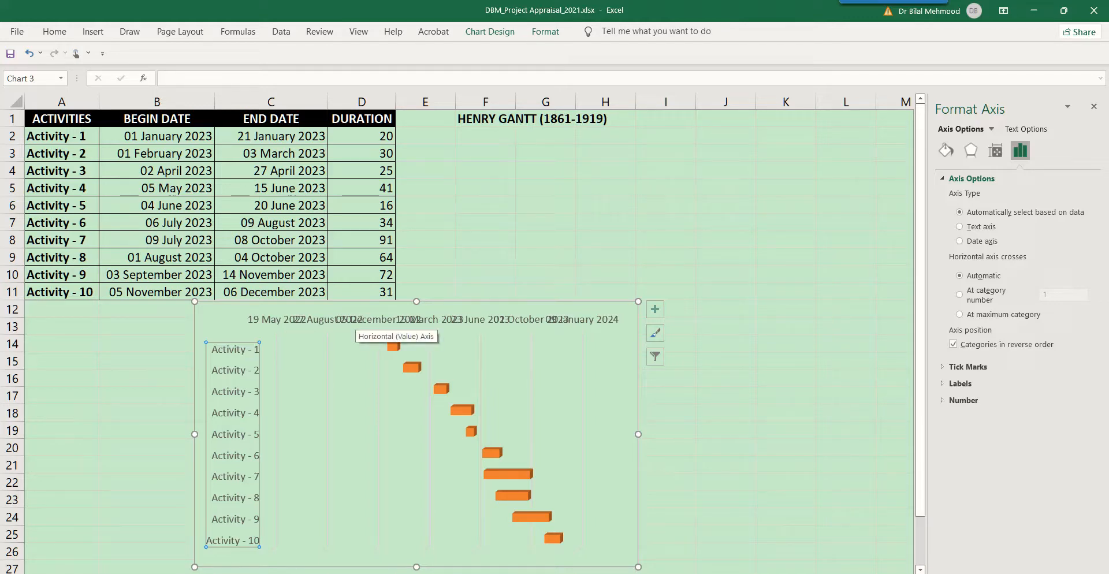
Step: Change the number format of the chart's horizontal date axis to the short date type 14.3.12
left_click(356, 320)
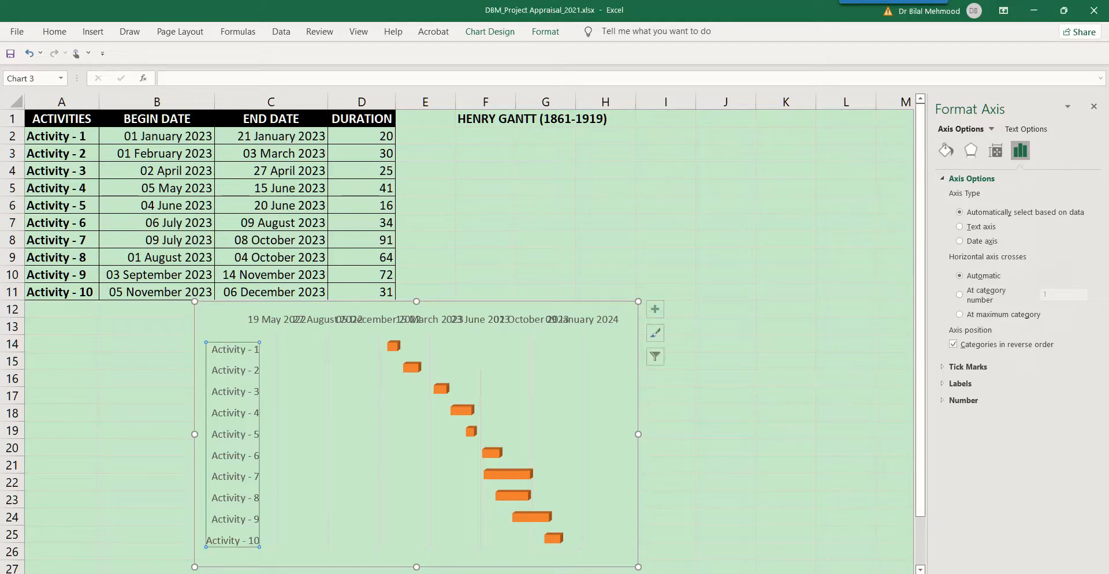
left_click(453, 319)
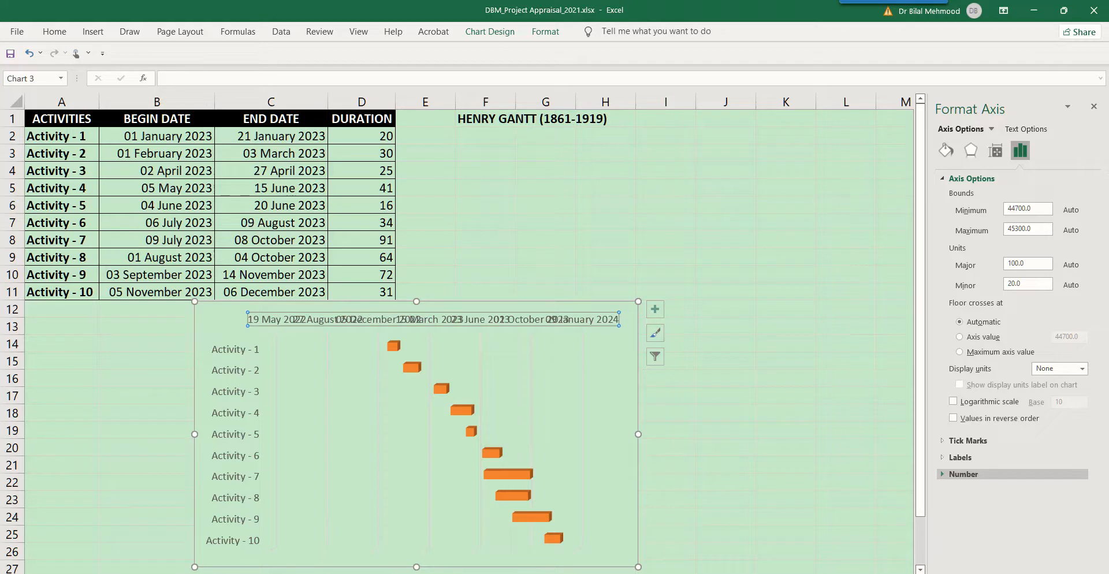
left_click(963, 474)
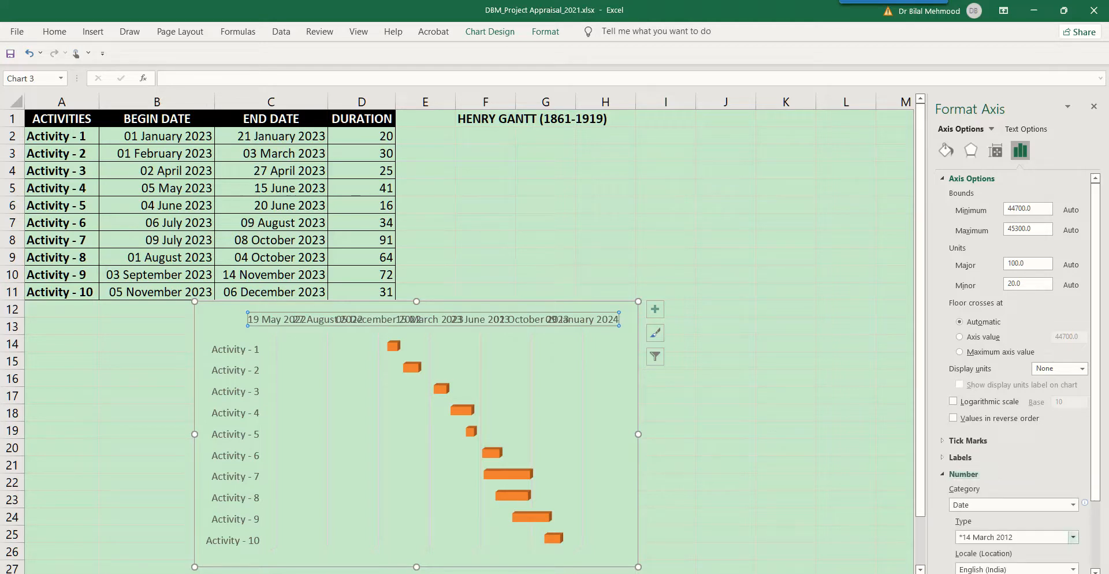
left_click(1073, 538)
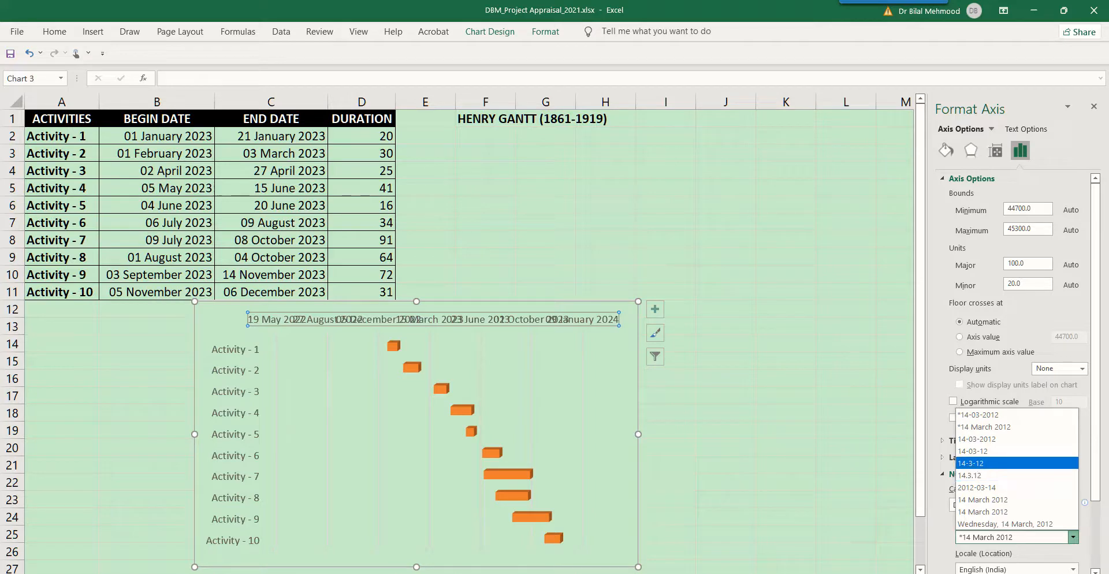
key("Return")
left_click(1073, 537)
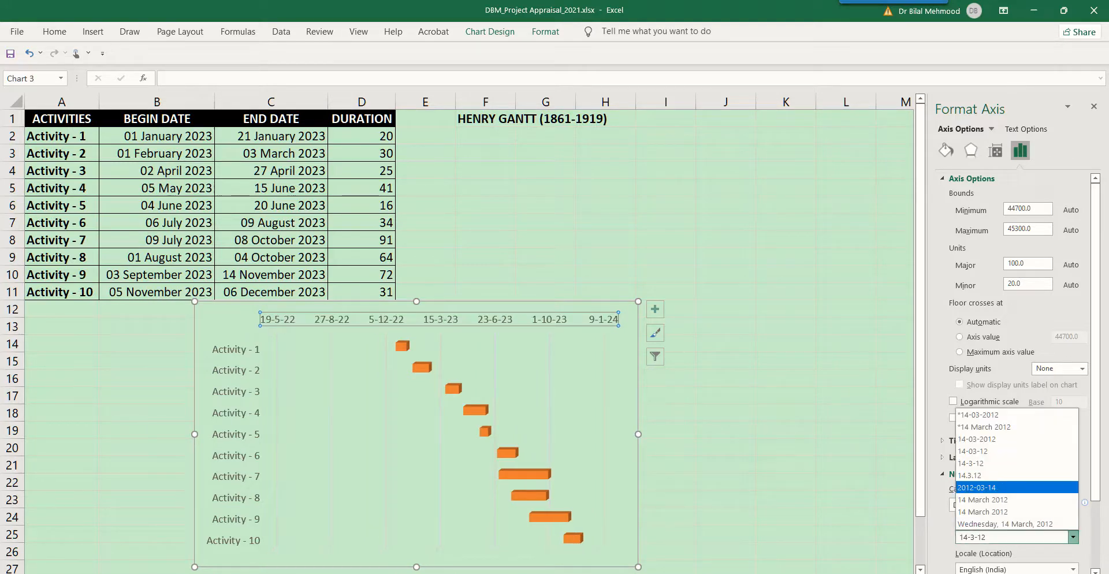
left_click(1006, 474)
left_click(1073, 569)
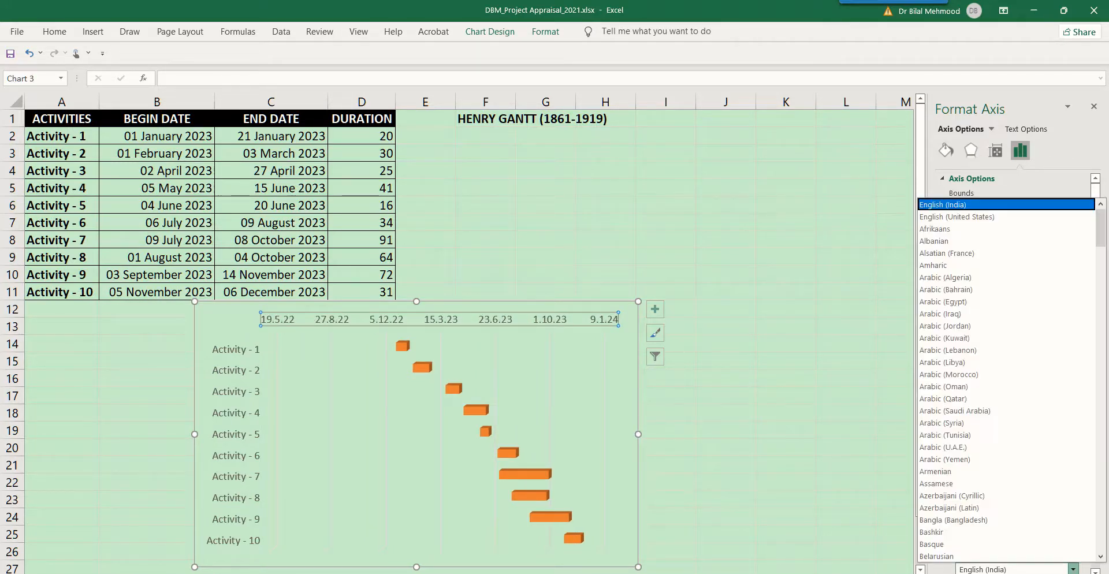
left_click(1073, 569)
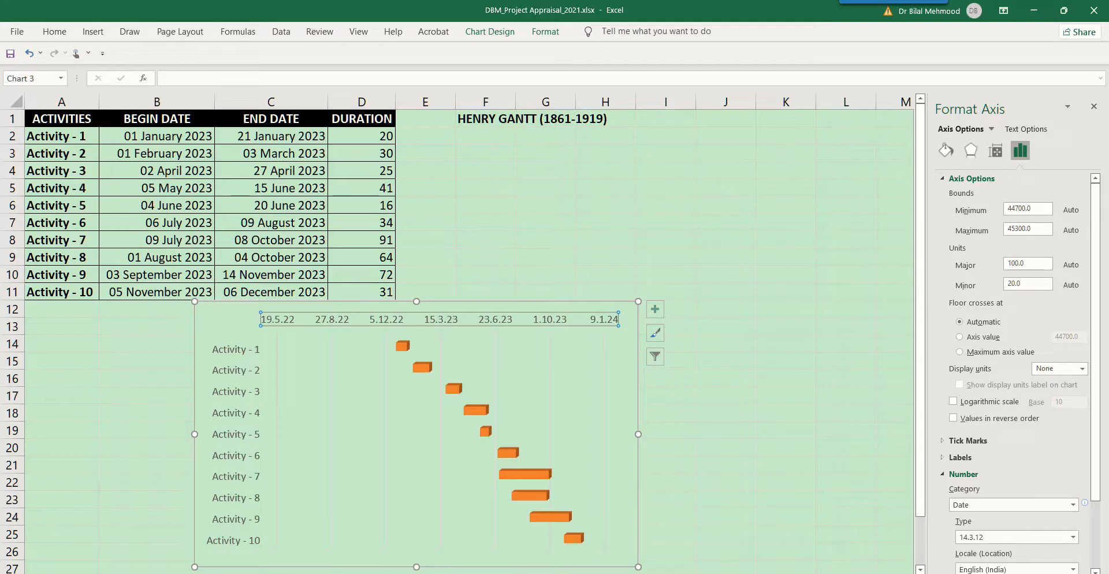
Step: Make the date labels on the horizontal axis and the activity labels on the vertical axis bold
key("ctrl+b")
key("Down")
key("ctrl+b")
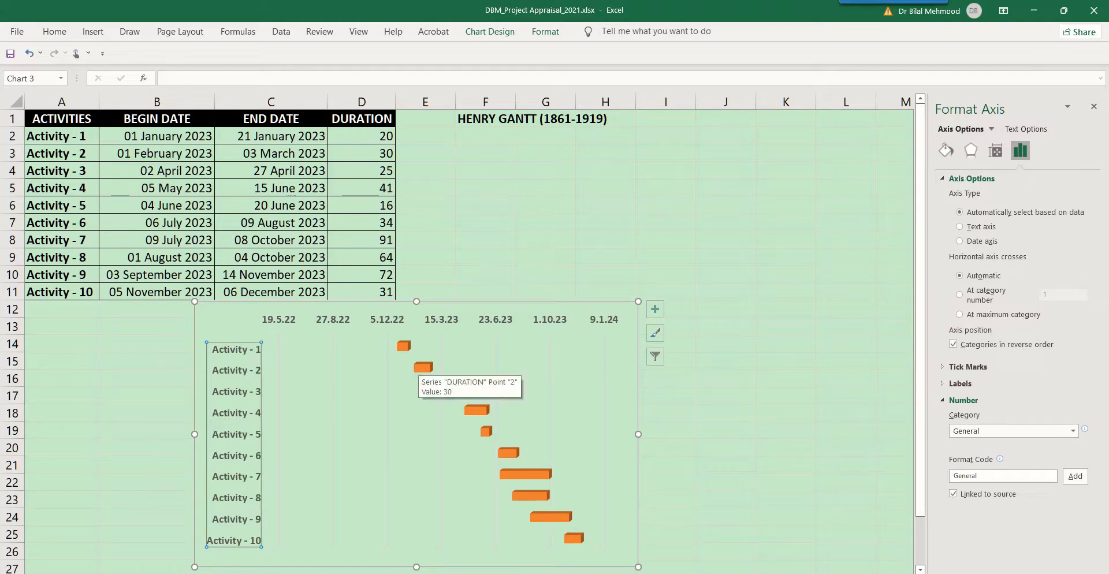
key("Up")
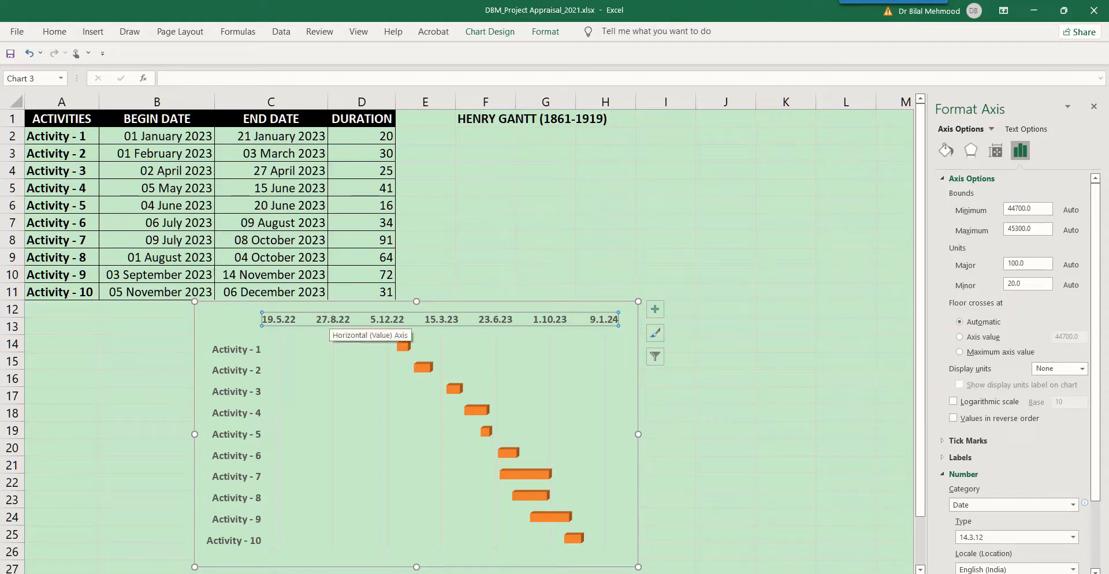
Step: Try minimum bounds of 44800 and 44900 for the horizontal date axis
key("alt+Tab")
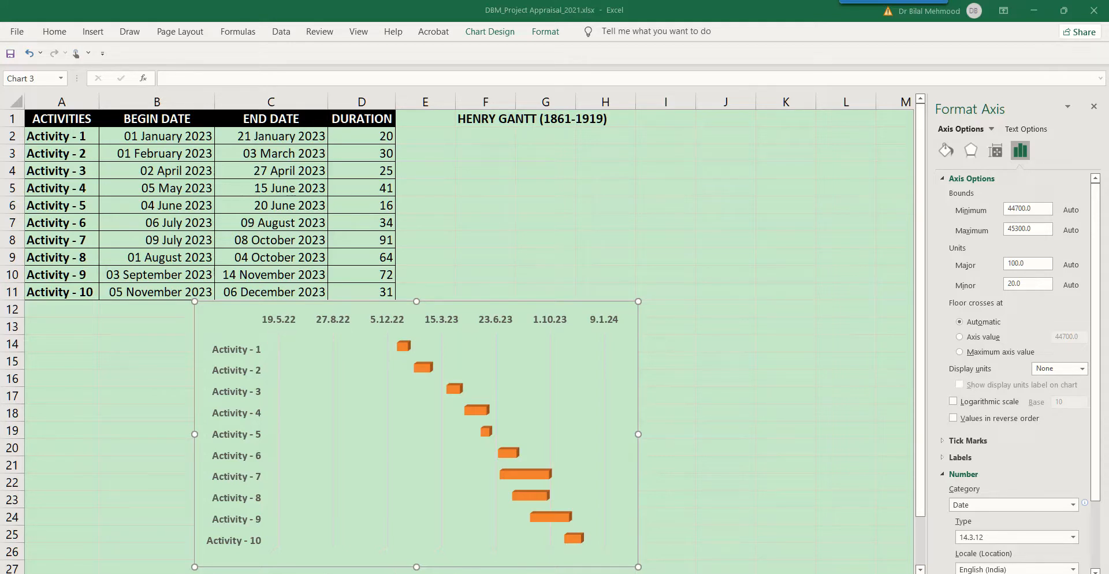
key("ctrl")
left_click(1019, 209)
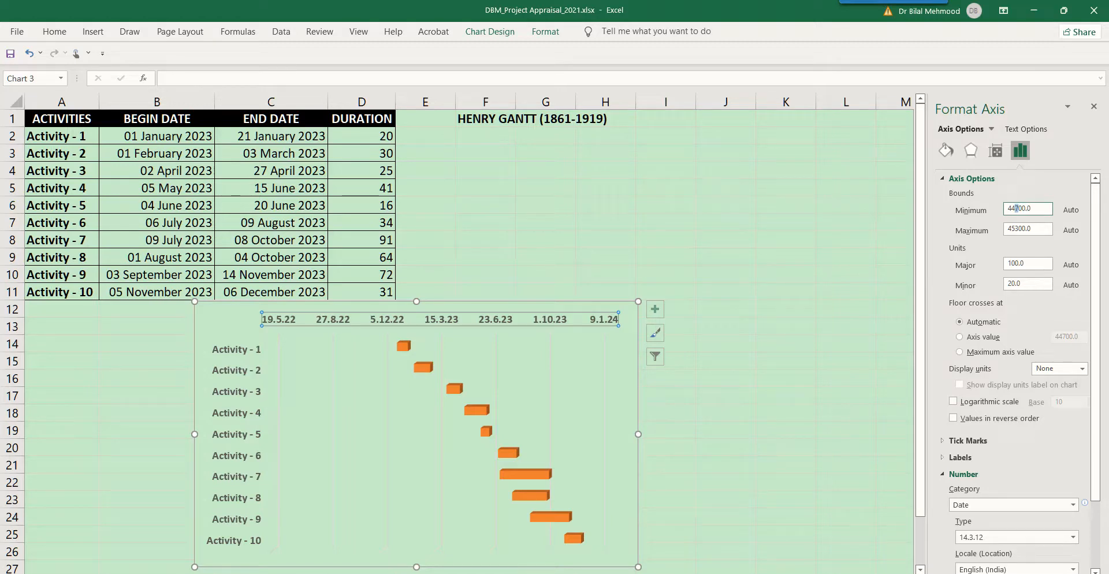
type("8")
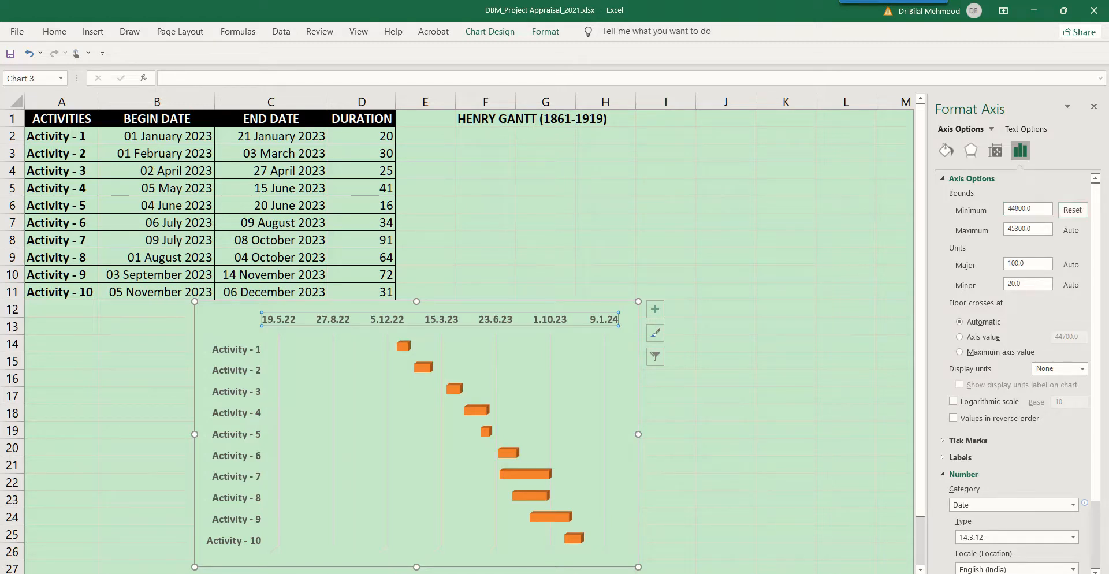
key("Return")
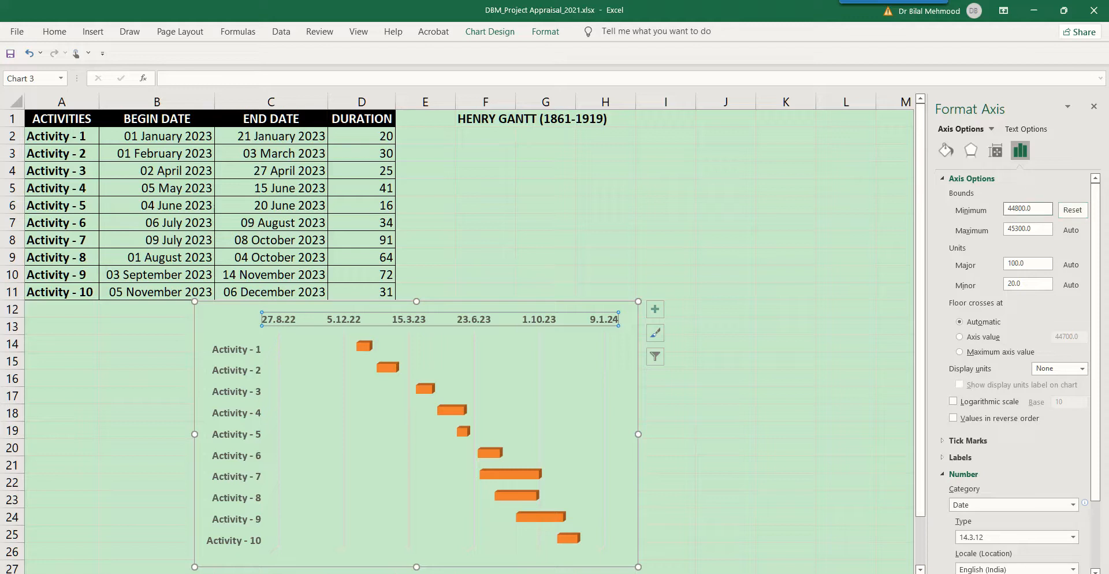
type("9")
key("Return")
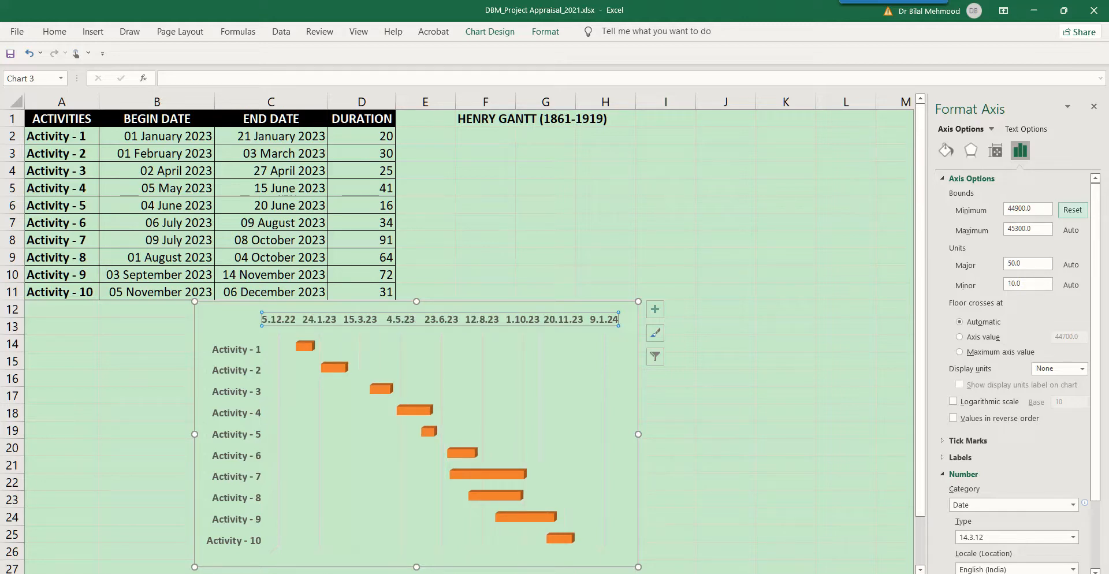
Step: Try a minimum bound of 44870 for the horizontal date axis
key("shift+Tab")
key("Left")
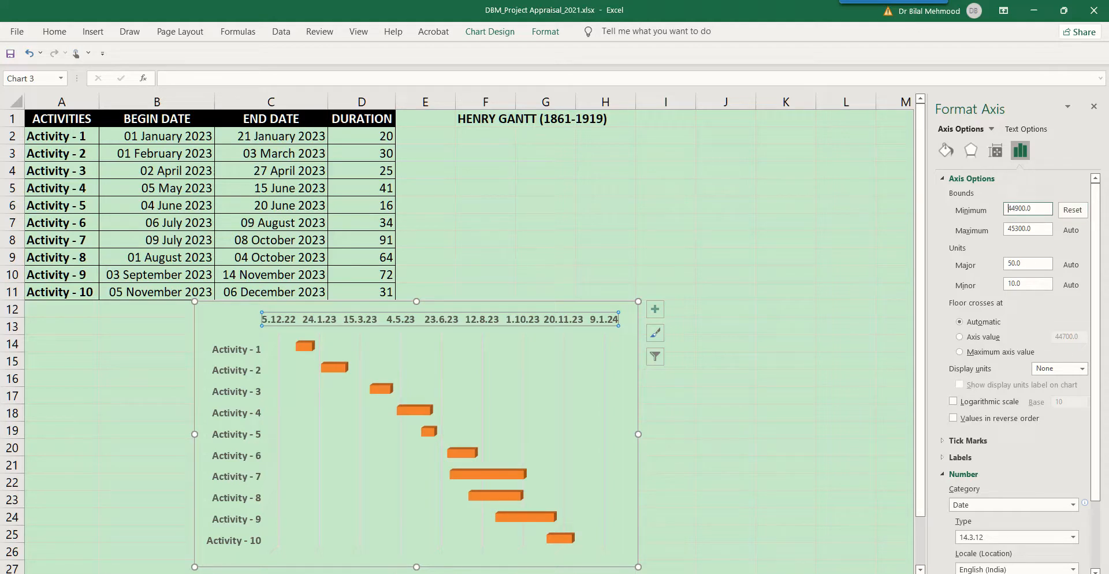
key("shift+Right")
key("shift+Right")
type("8")
type("7")
key("Tab")
Step: Set the minimum bound of the horizontal date axis to 44920
left_click(1012, 210)
key("shift+Right")
type("9")
key("shift+End")
key("shift+Left")
key("shift+Left")
key("shift+Left")
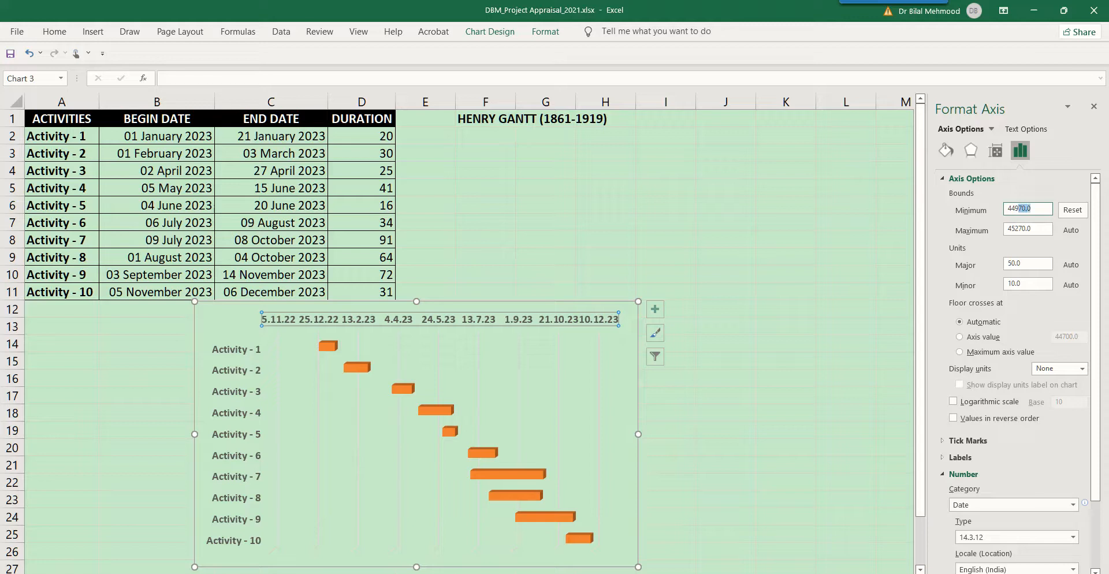
type("2")
key("Tab")
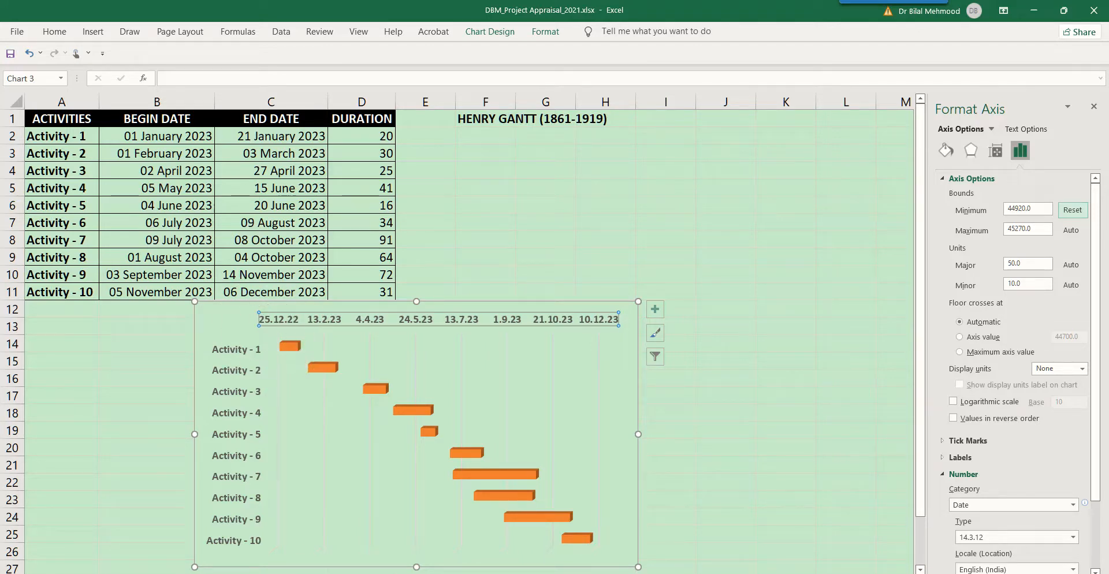
left_click(716, 346)
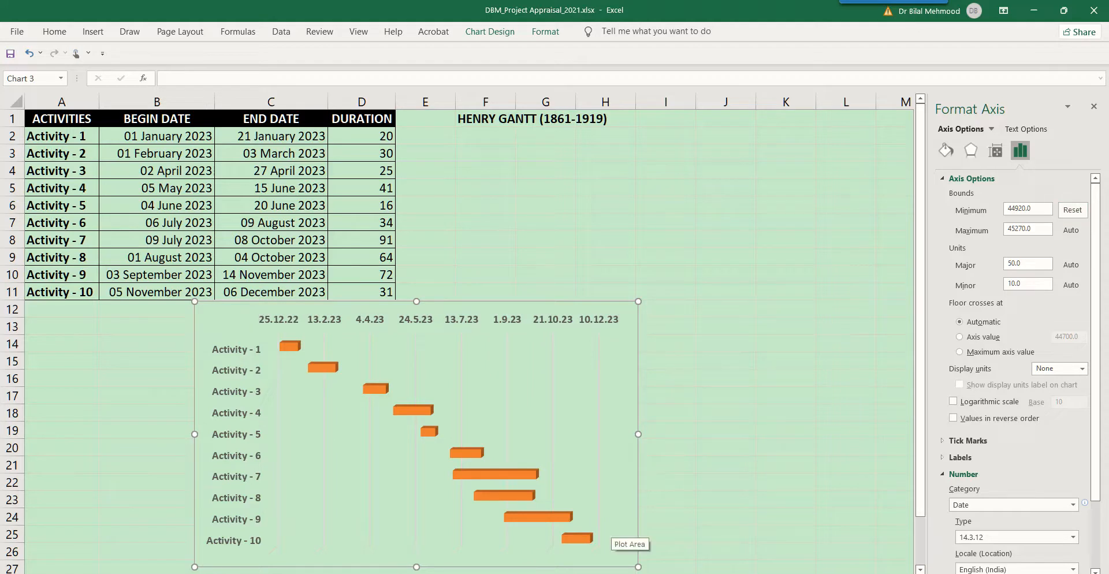
key("ctrl")
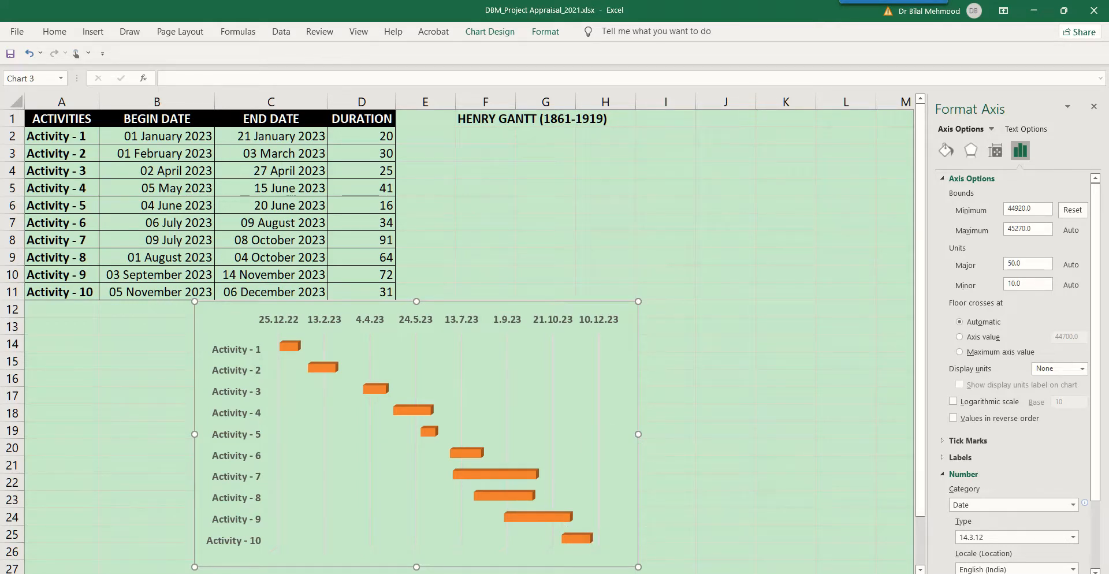
key("ctrl")
key("ctrl")
key("Escape")
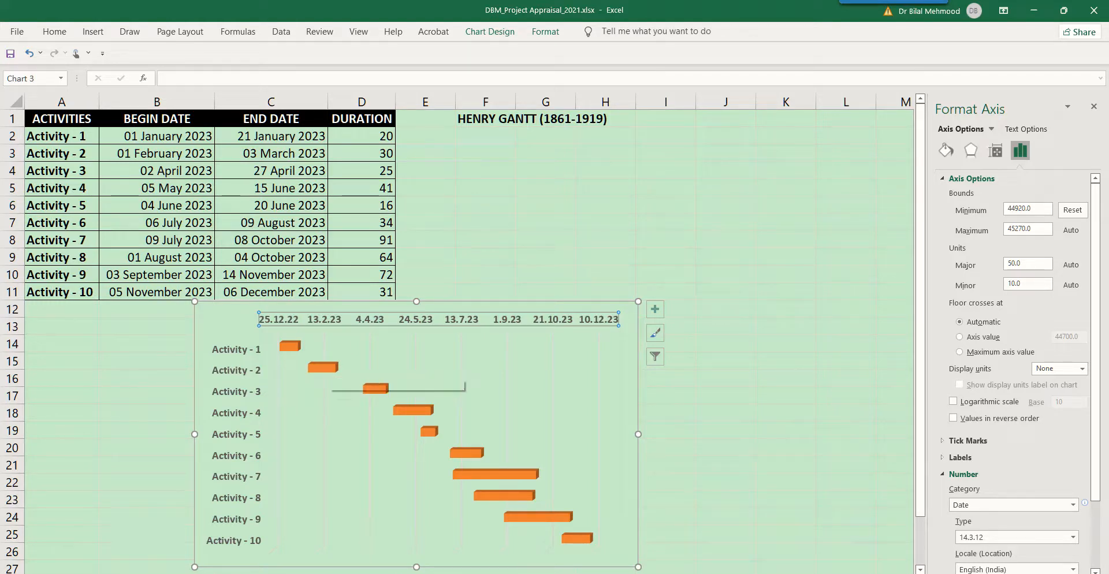
right_click(329, 368)
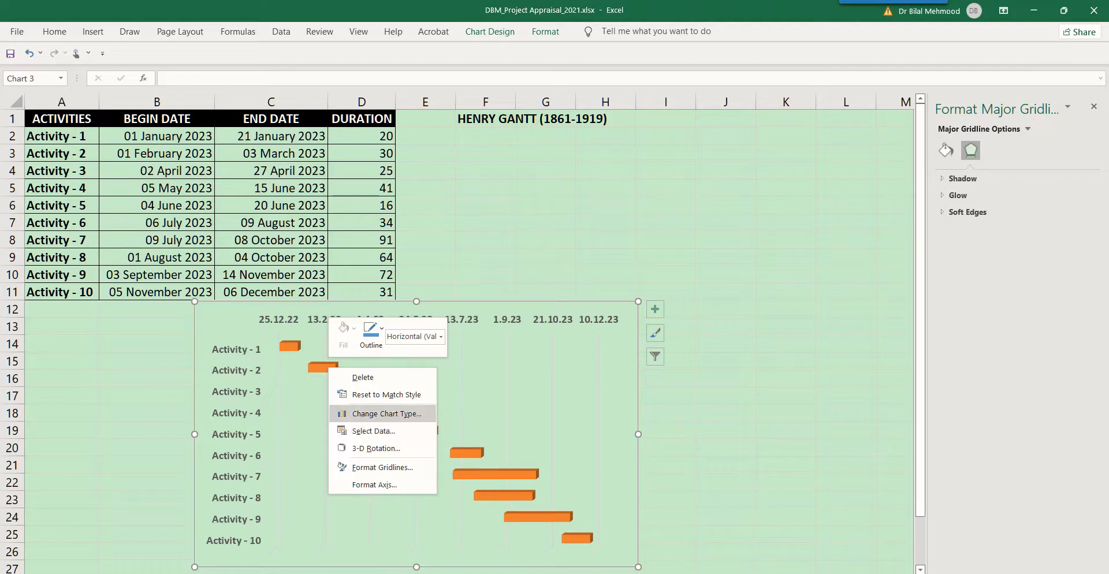
left_click(325, 368)
left_click(325, 368)
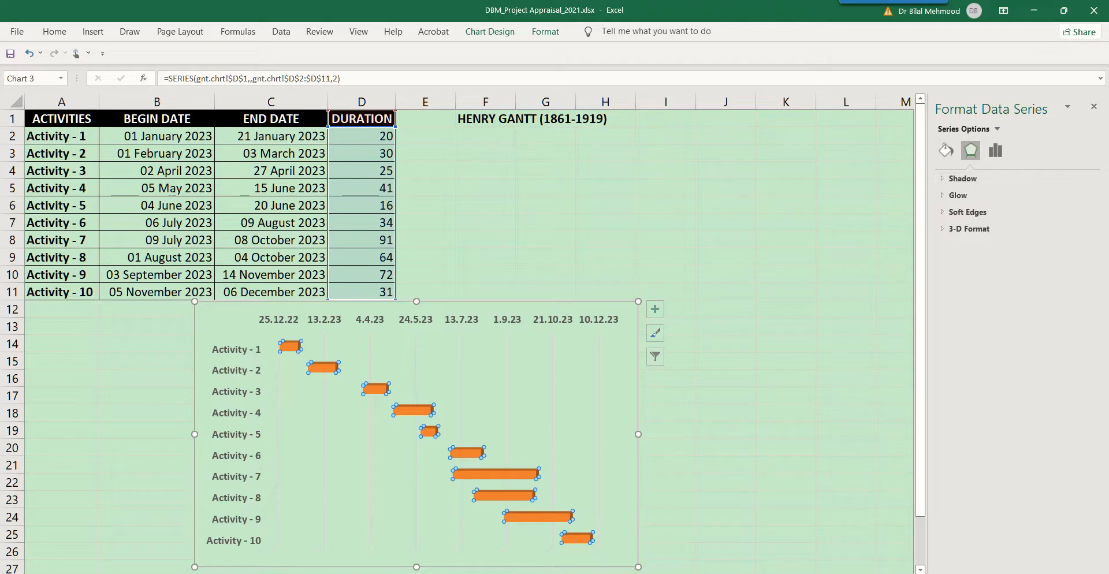
left_click(655, 309)
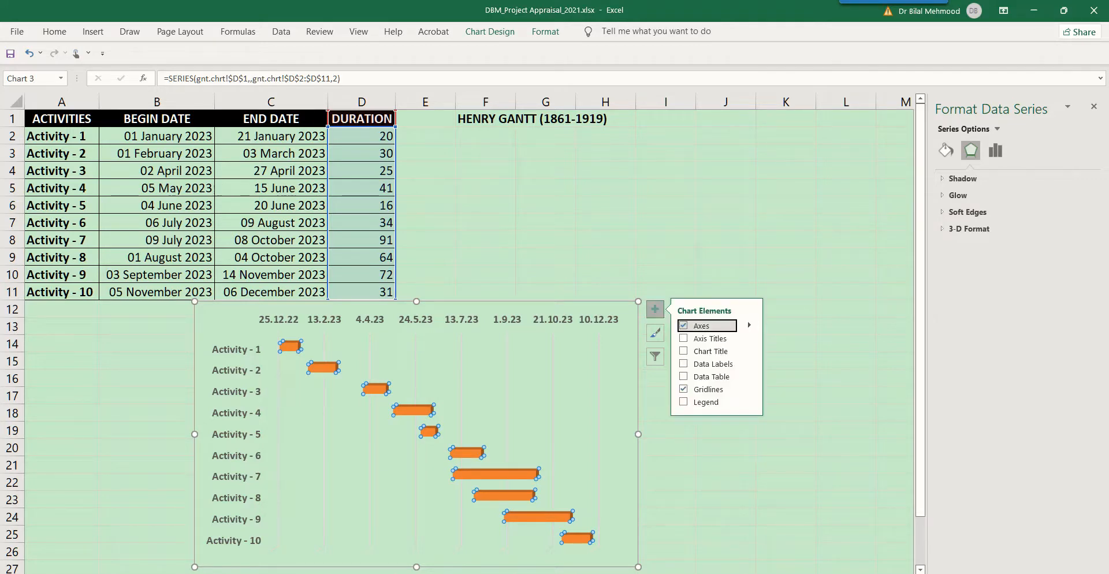
left_click(237, 435)
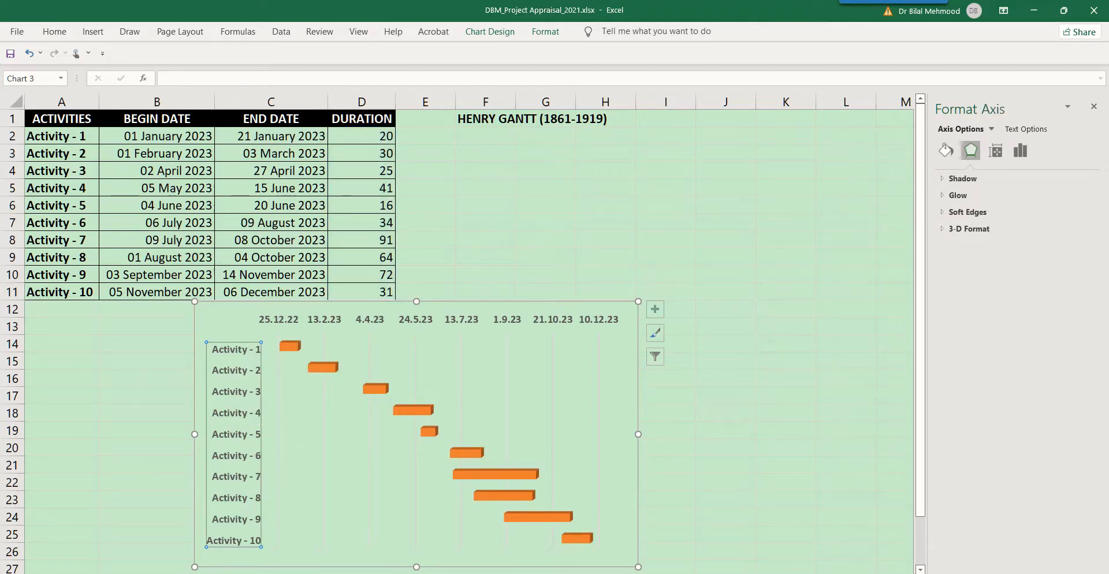
left_click(655, 333)
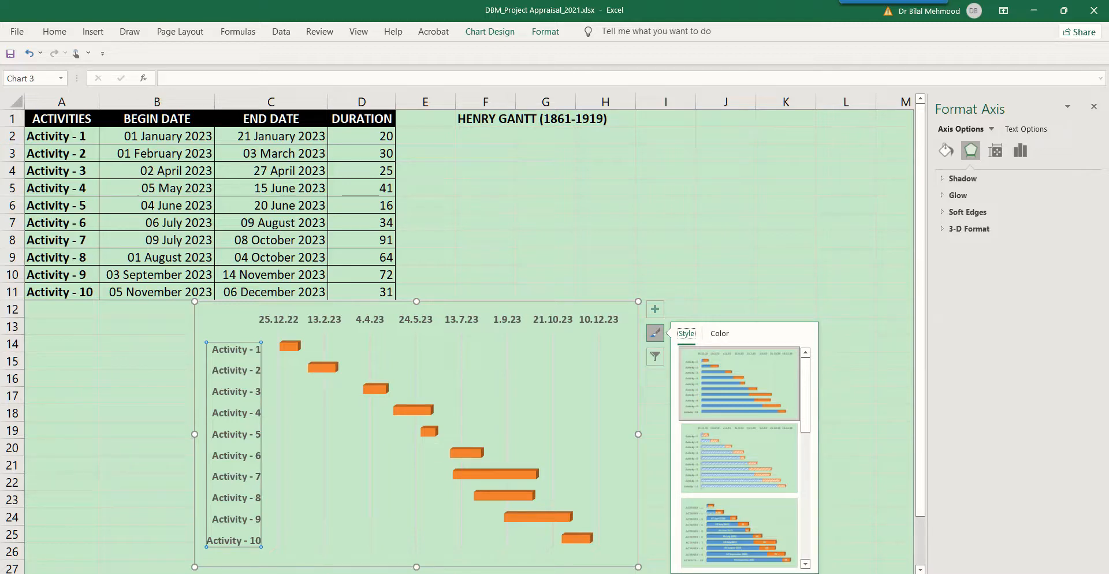
Step: Add data labels to the DURATION series bars
left_click(429, 432)
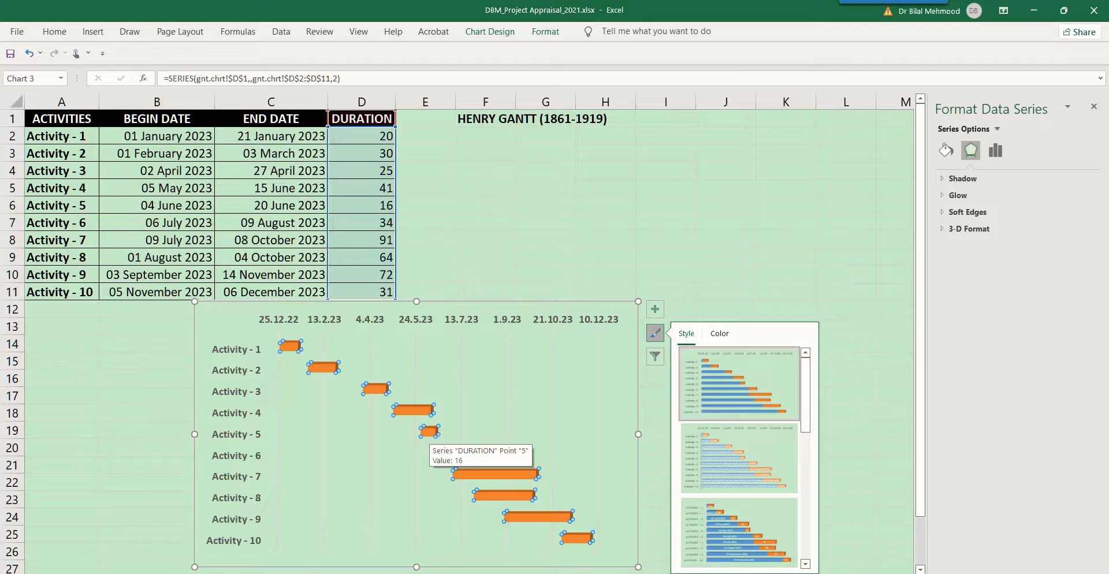
right_click(417, 411)
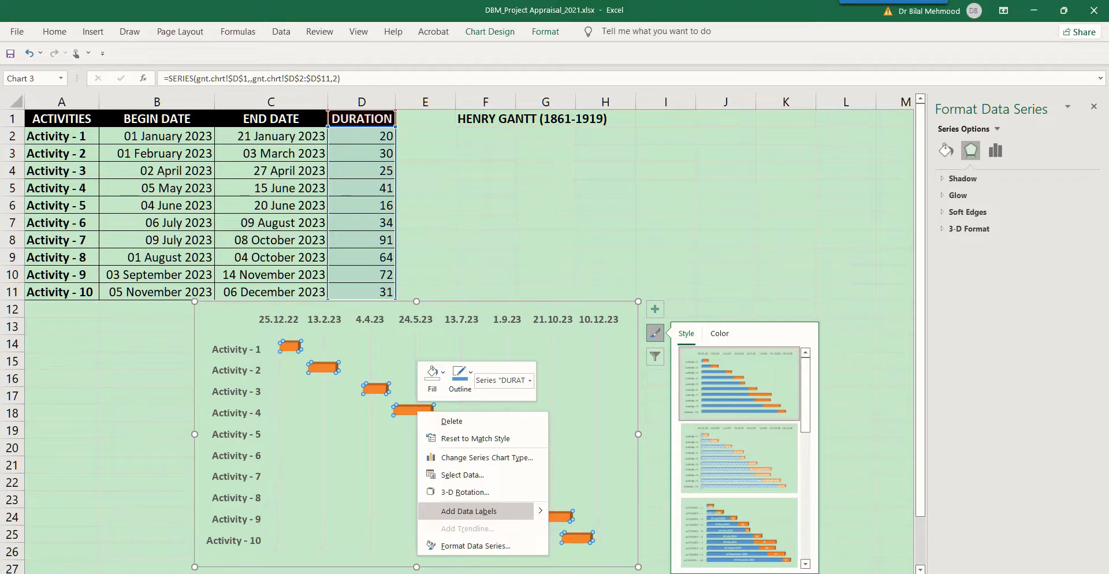
mouse_move(540, 511)
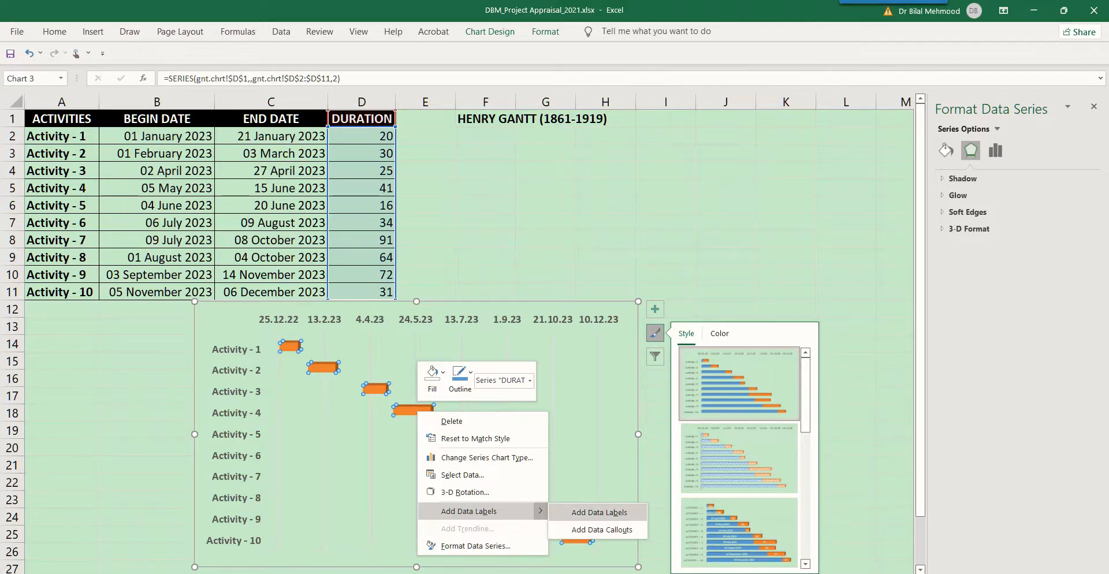
left_click(600, 512)
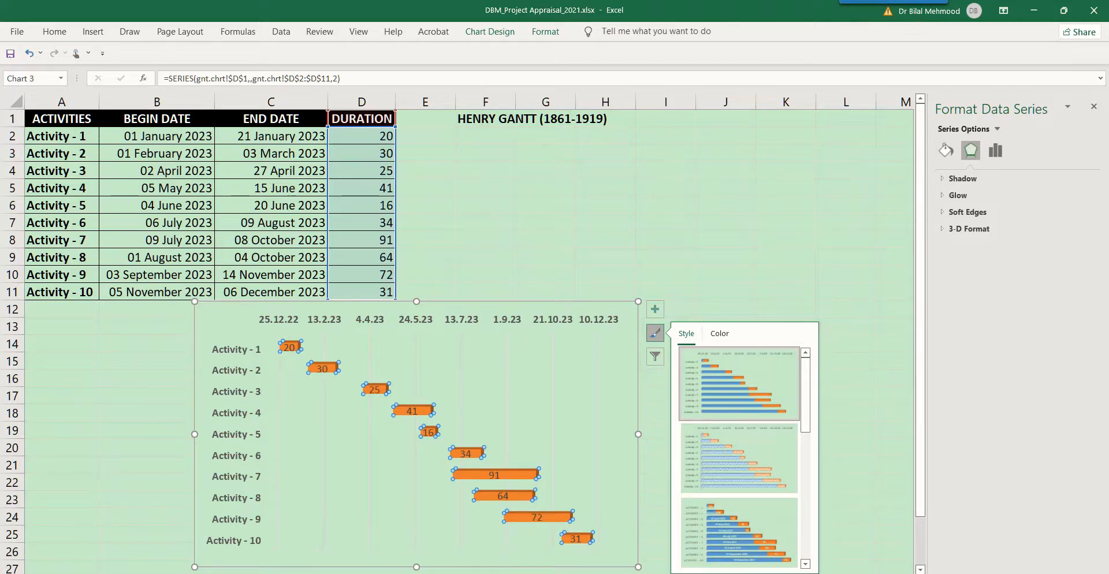
left_click(665, 291)
left_click(546, 398)
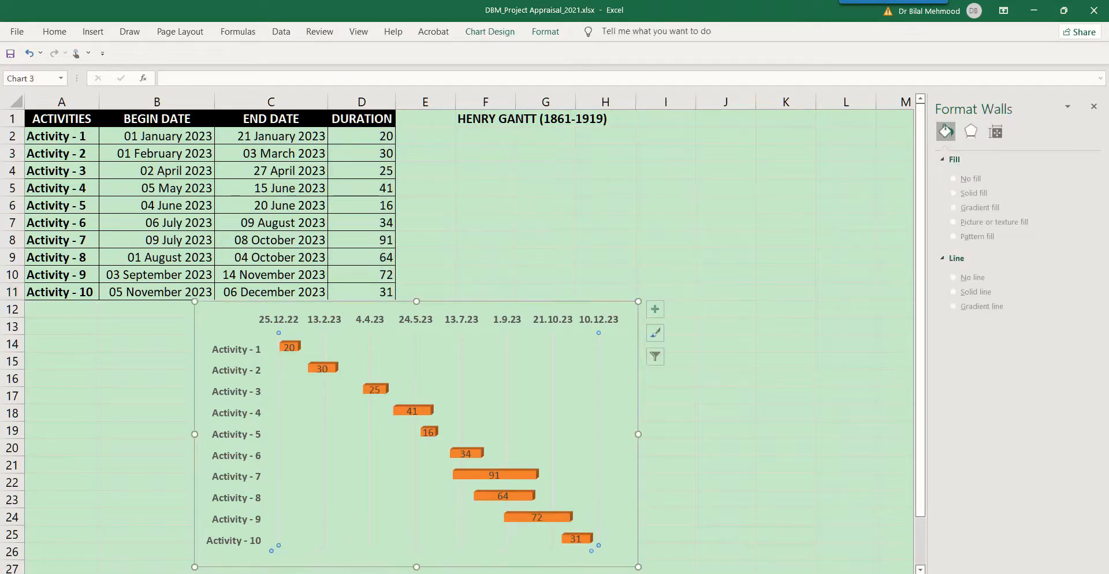
left_click(428, 432)
left_click(507, 449)
left_click(509, 474)
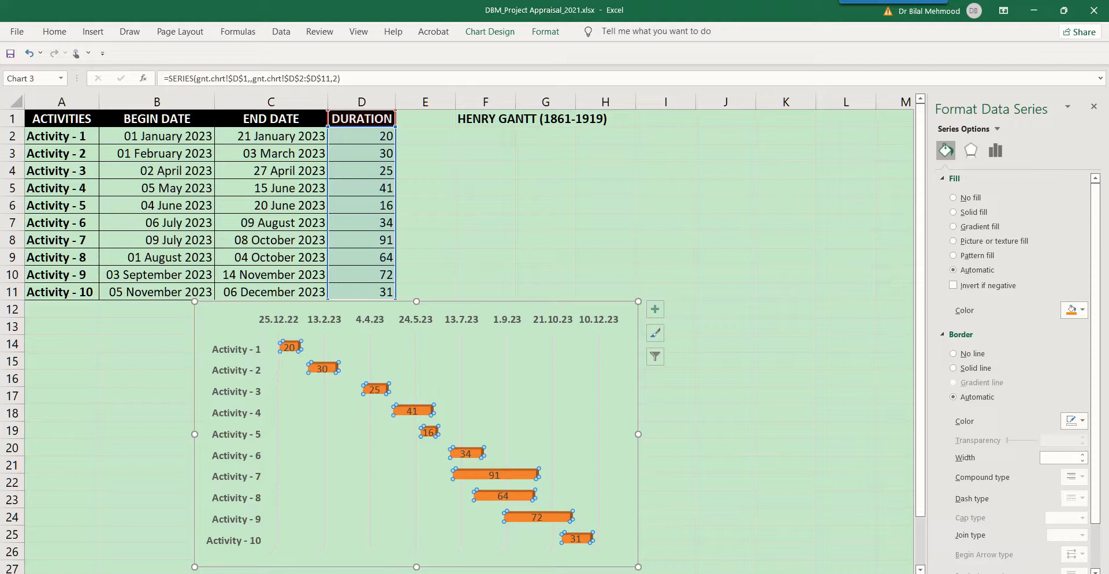
Step: Widen the Gantt chart on both sides to span from column B into column L, and close the formatting pane
left_click_drag(638, 434, 873, 434)
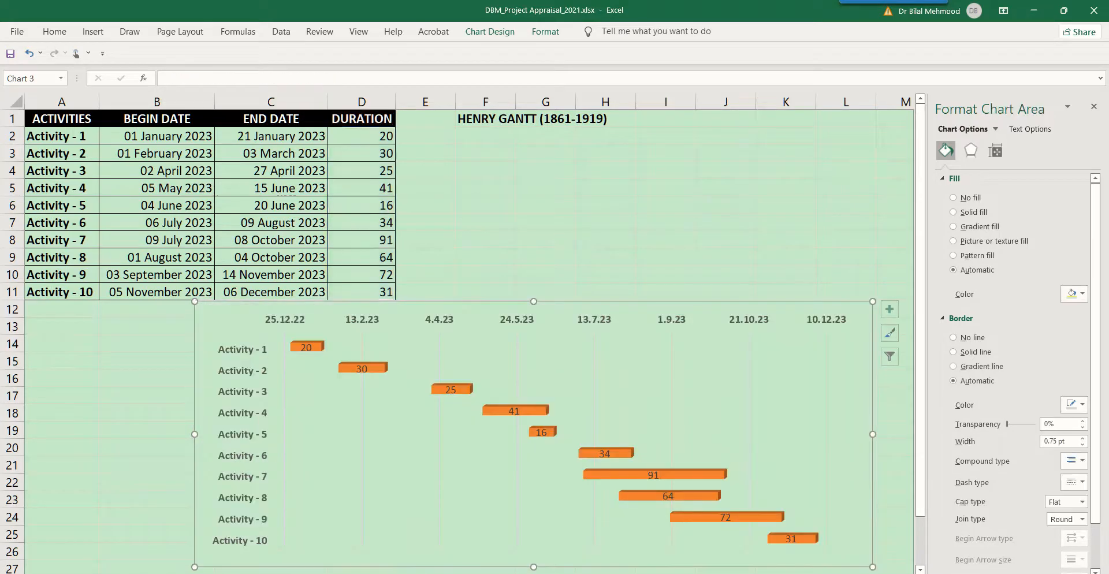
left_click_drag(195, 435, 100, 434)
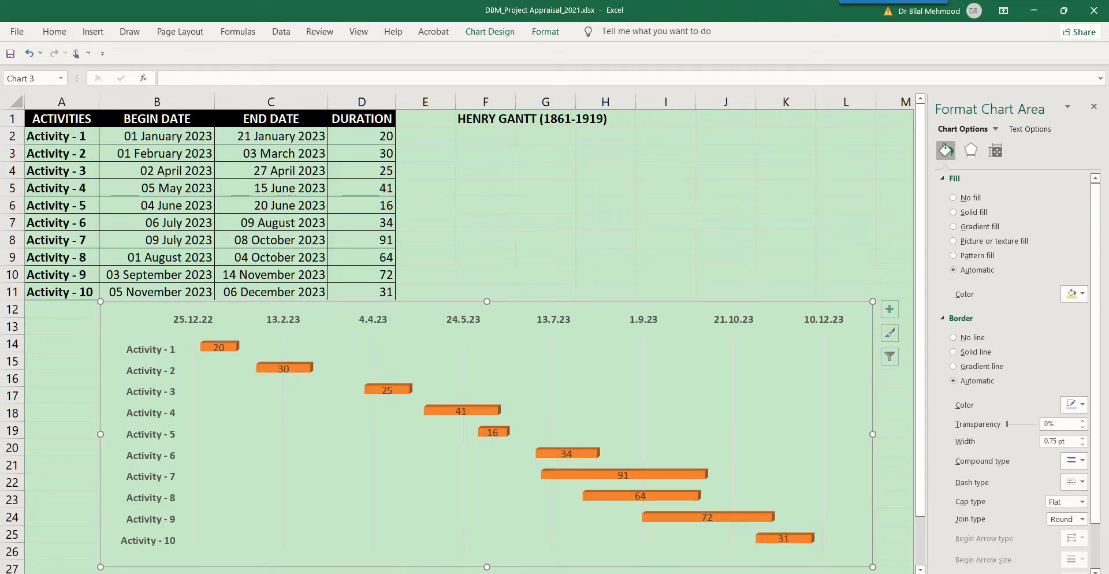
left_click(1094, 106)
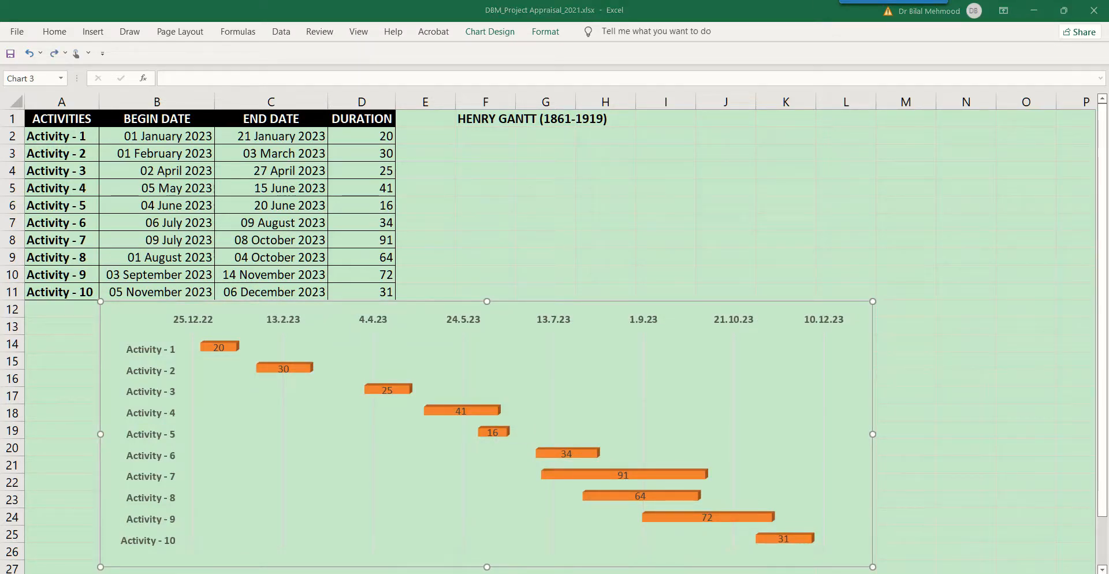
right_click(487, 318)
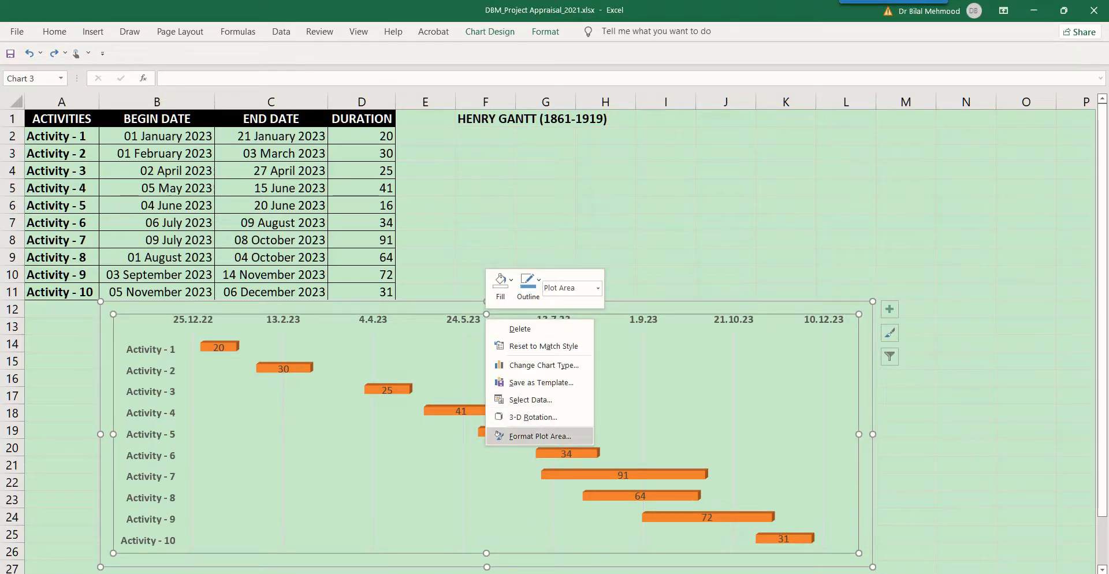
left_click(500, 315)
left_click(500, 319)
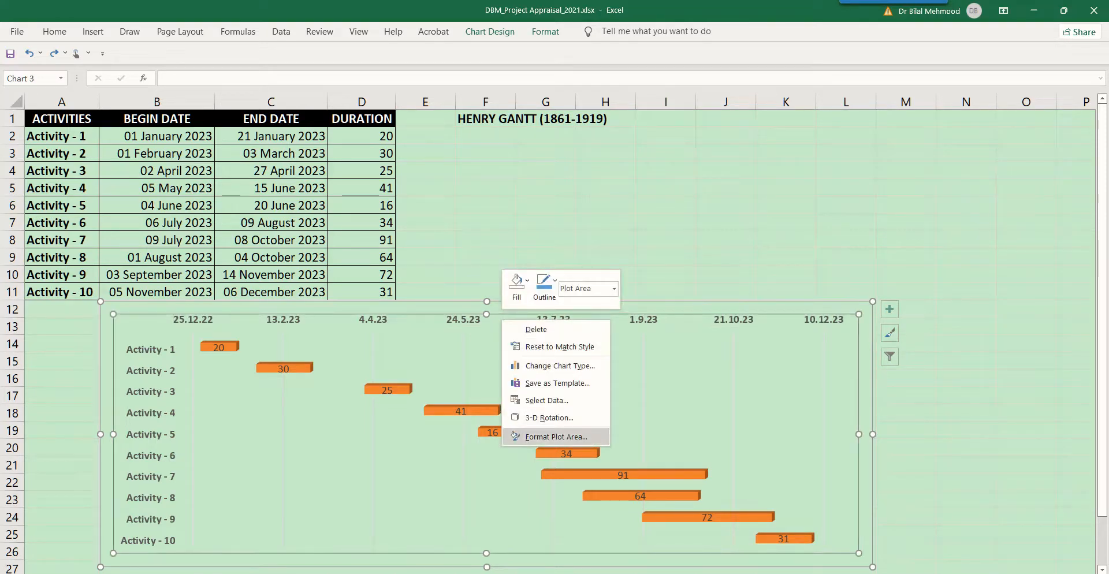
key("Escape")
Step: Change the horizontal date axis number format to the full date type 14 March 2012, without the asterisk, and show its label options
left_click(558, 320)
right_click(558, 320)
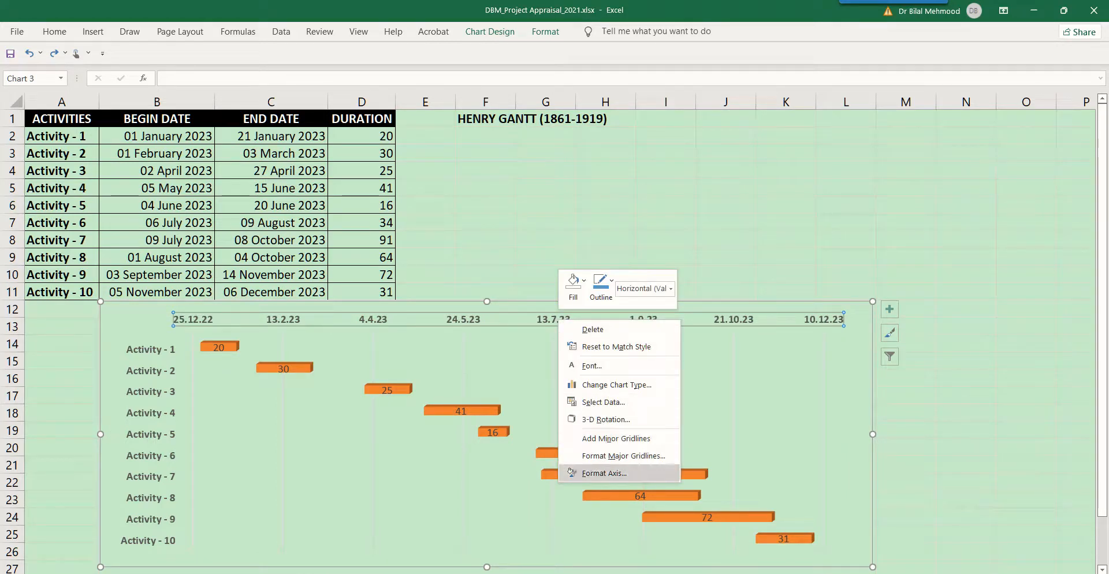
left_click(601, 473)
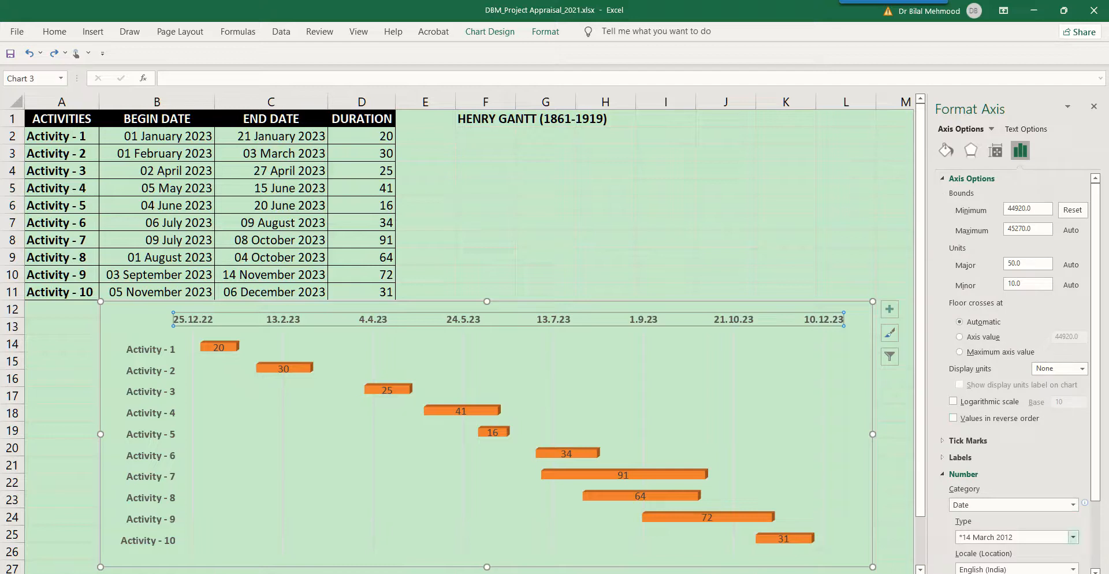
left_click(1073, 537)
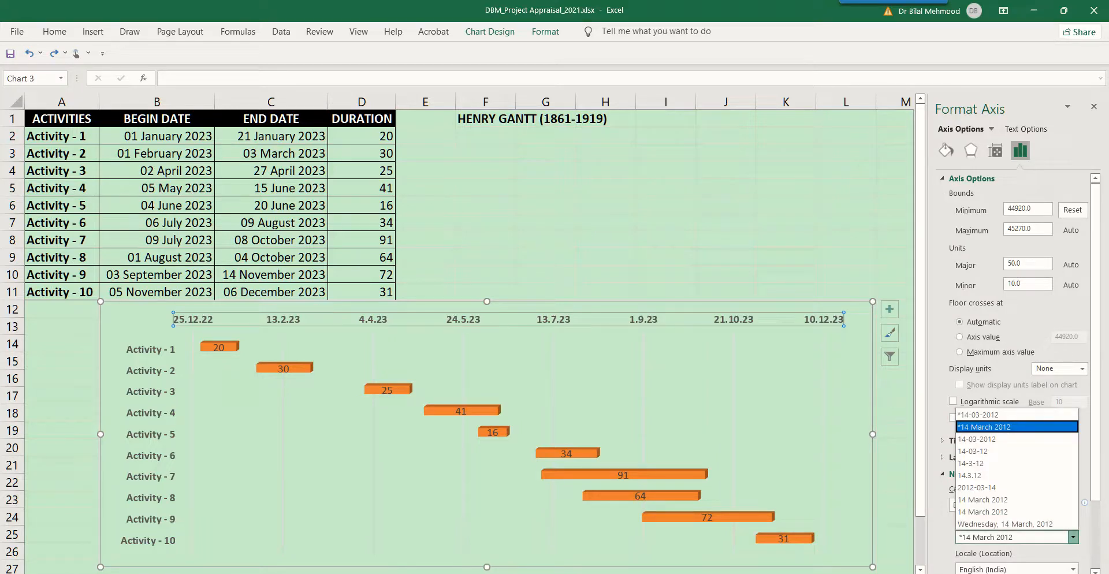
key("Down")
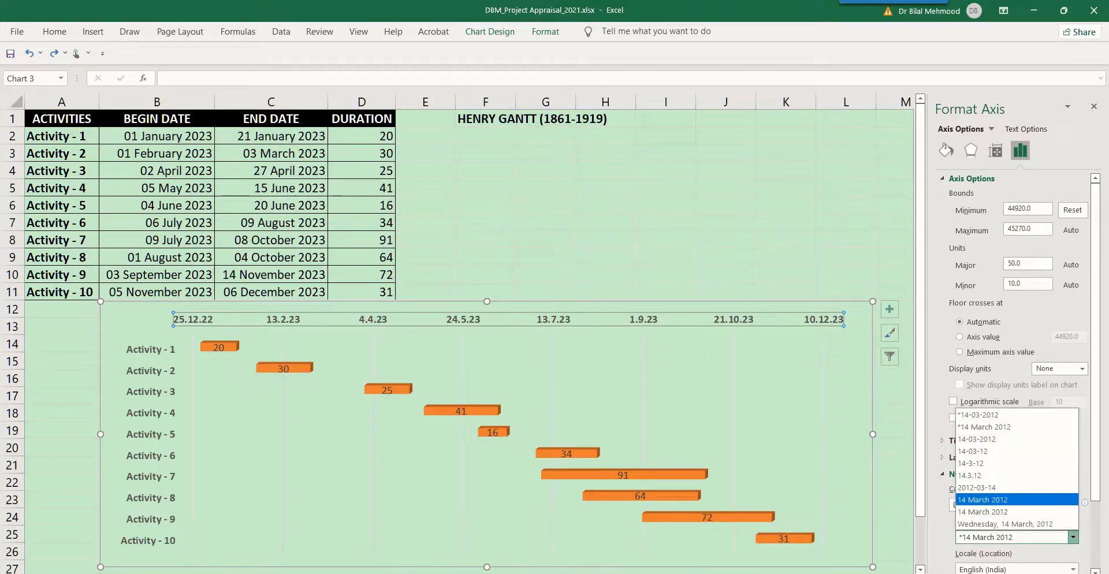
key("Return")
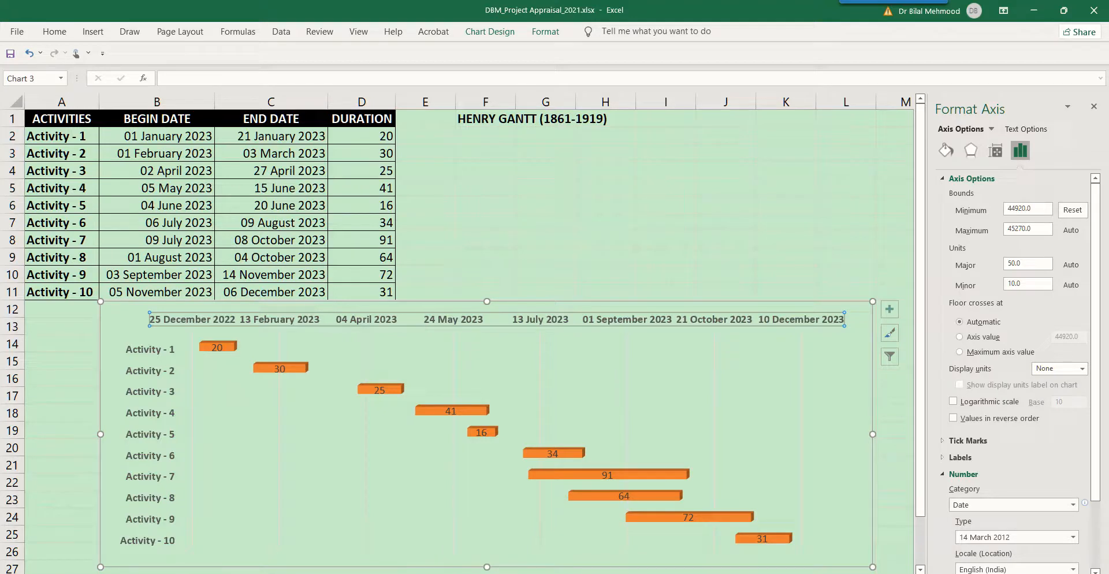
left_click(960, 457)
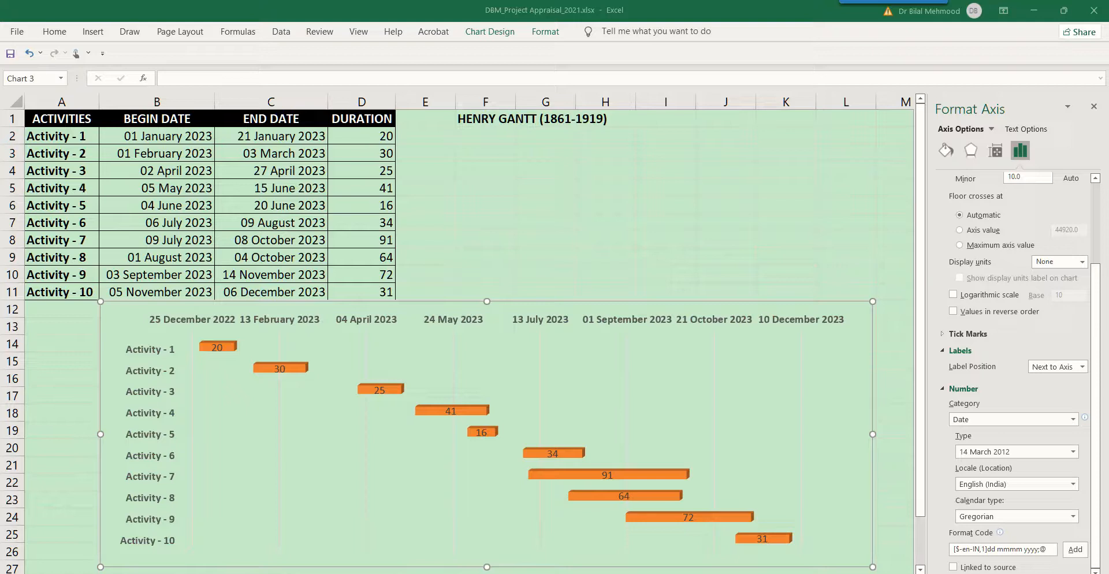
left_click(496, 320)
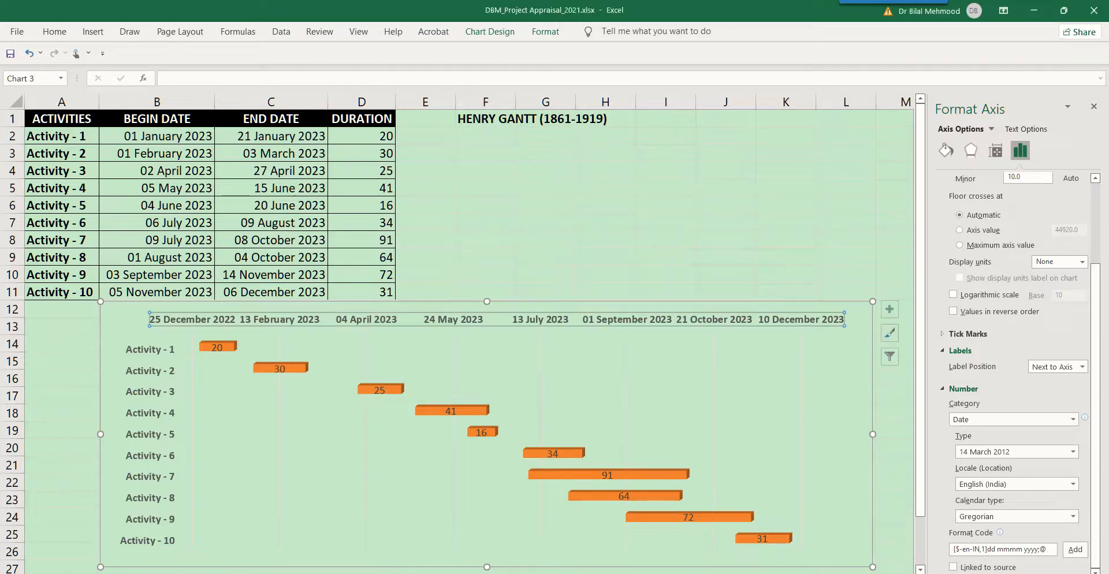
Step: Deselect the chart and enter the heading GANTT CHART in cell F3
left_click(555, 375)
left_click(486, 153)
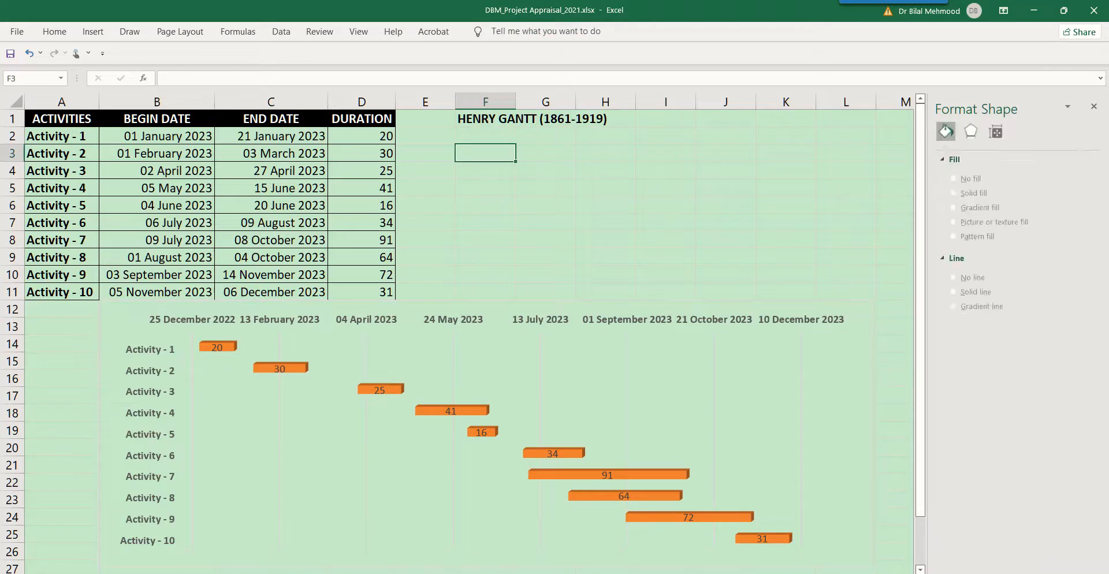
type("GANTT CHART")
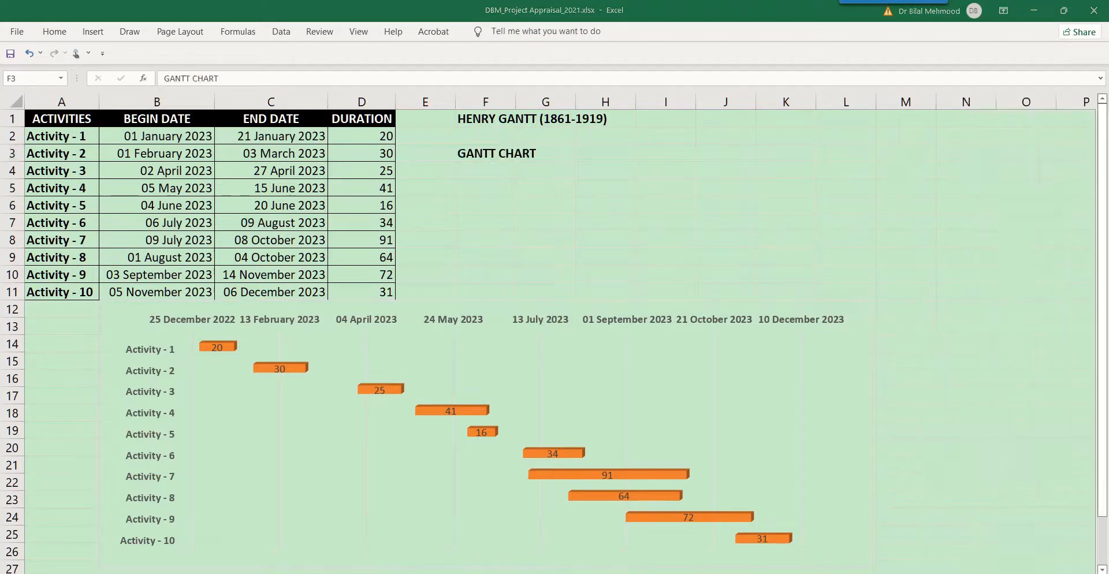